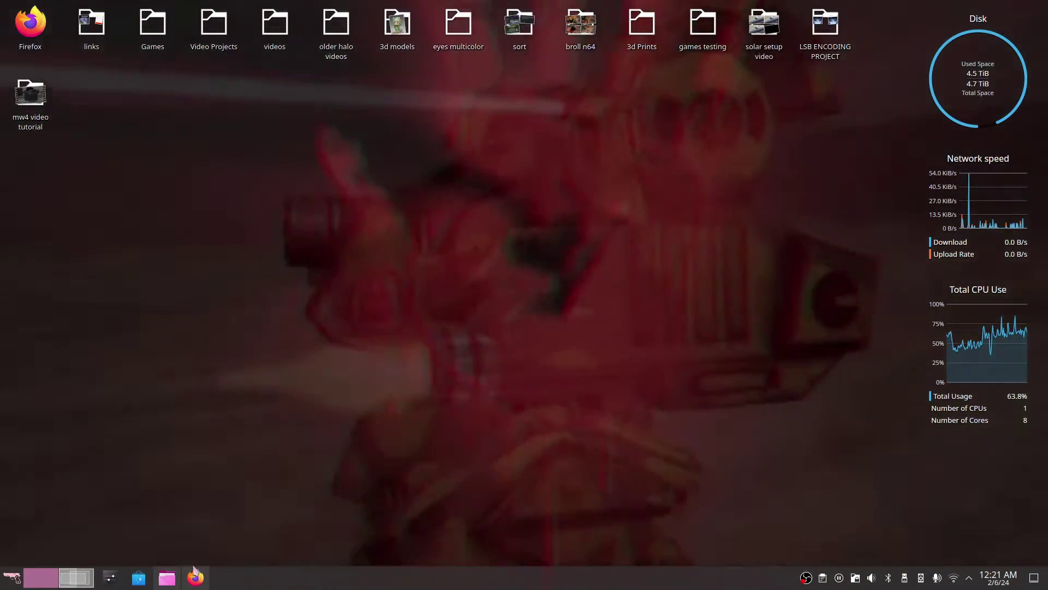
Switch back to the Firefox window showing the MW4 MekTek on Steam Deck guide
key("alt+Tab")
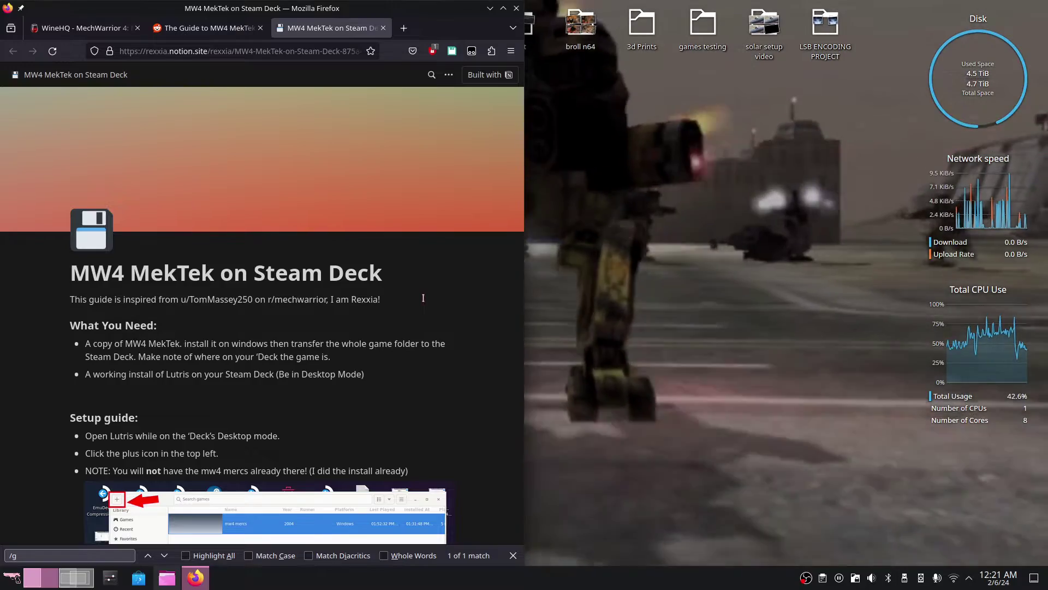
Skim down to the guide's Lutris setup steps and back, then minimize Firefox
scroll(423, 298, "down", 3)
scroll(424, 298, "down", 5)
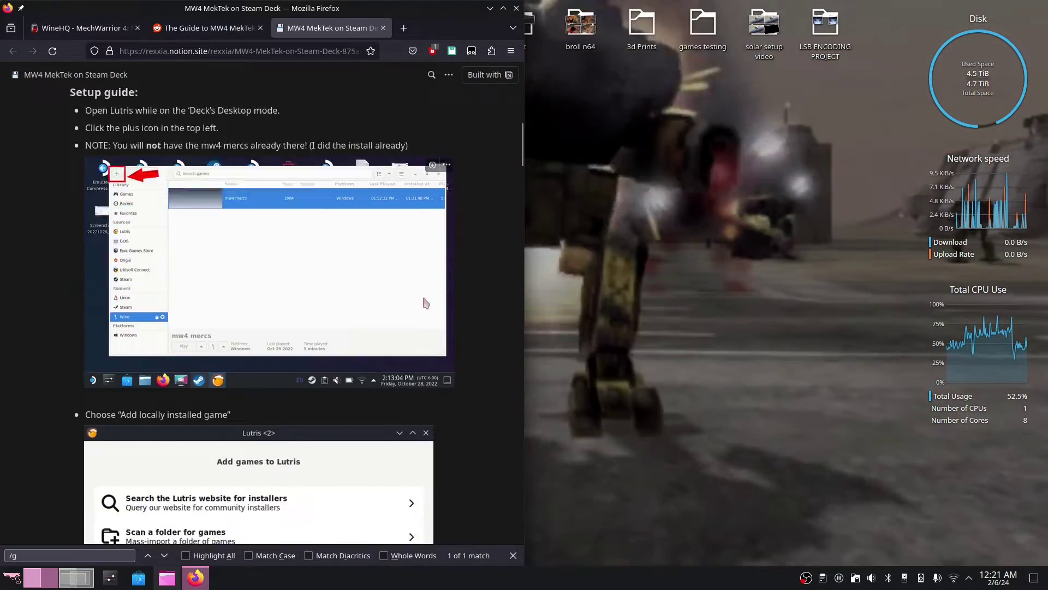
scroll(423, 298, "up", 8)
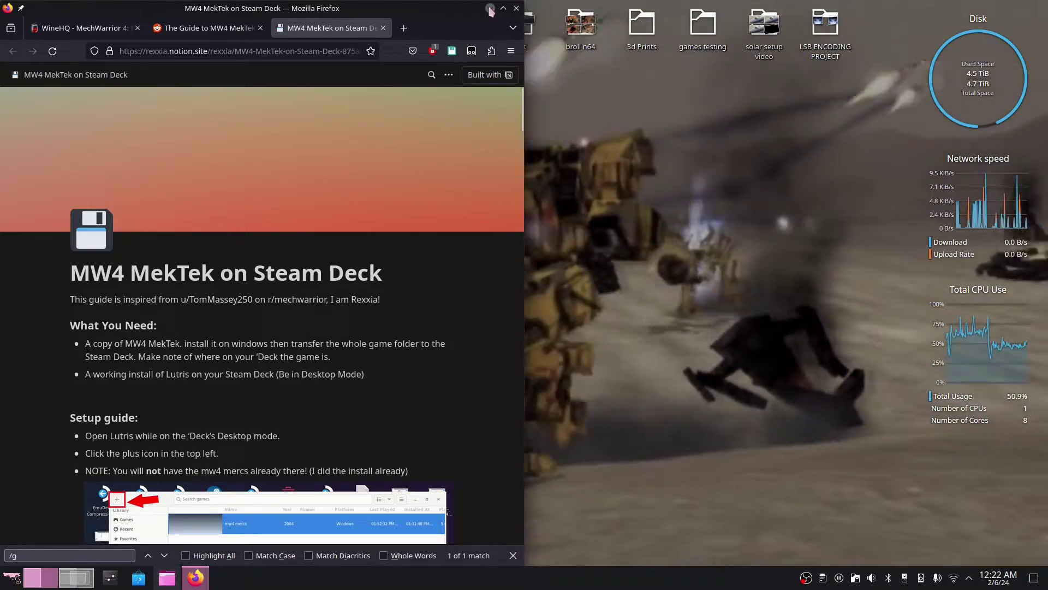
left_click(490, 9)
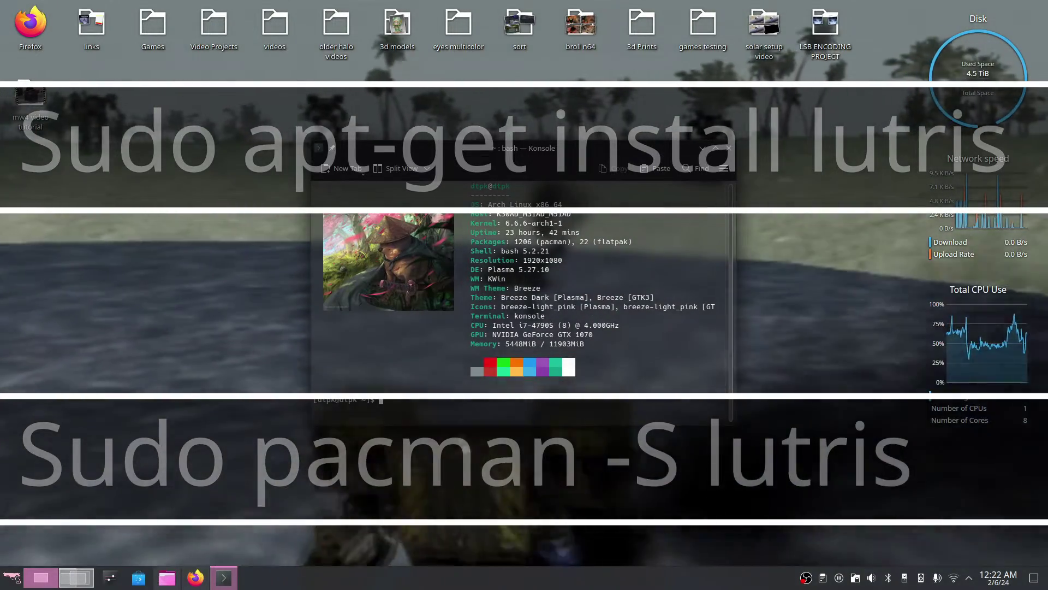
Install Lutris with 'sudo pacman -S lutris', confirm the install, and close Konsole
type("sudo ")
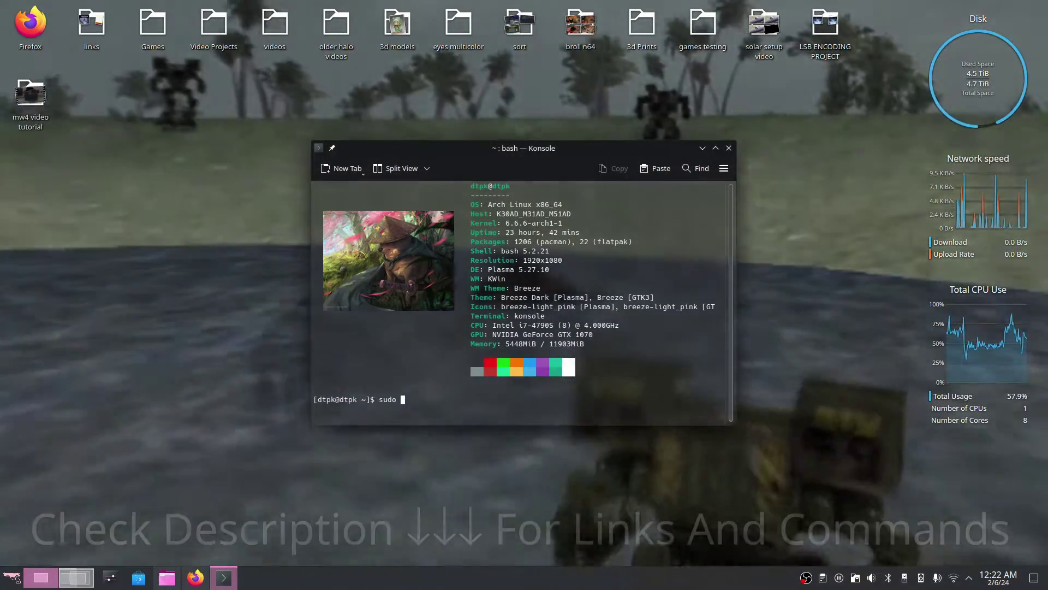
type("pacm")
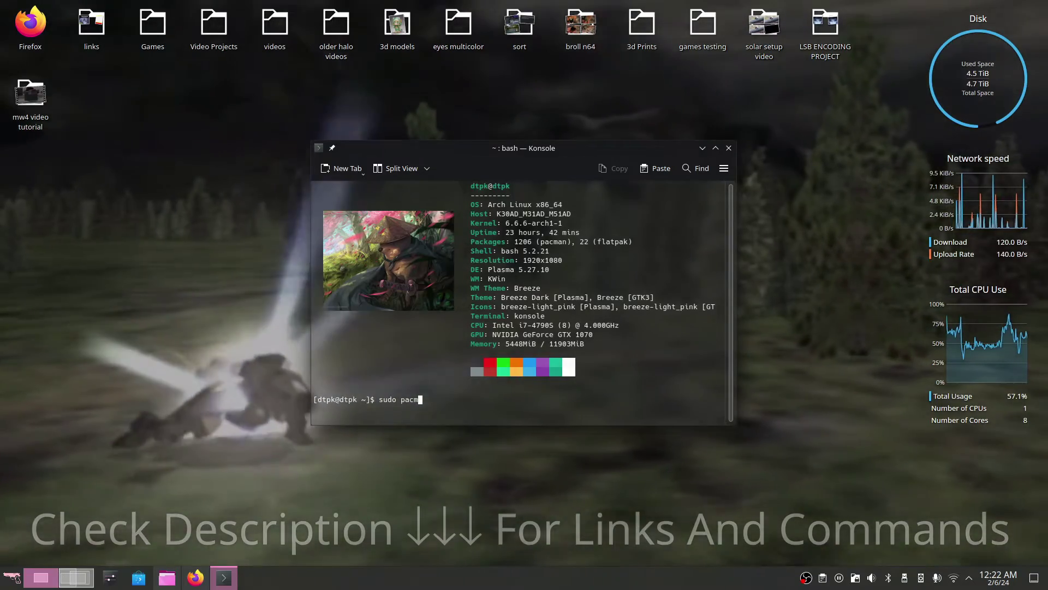
type("an -S")
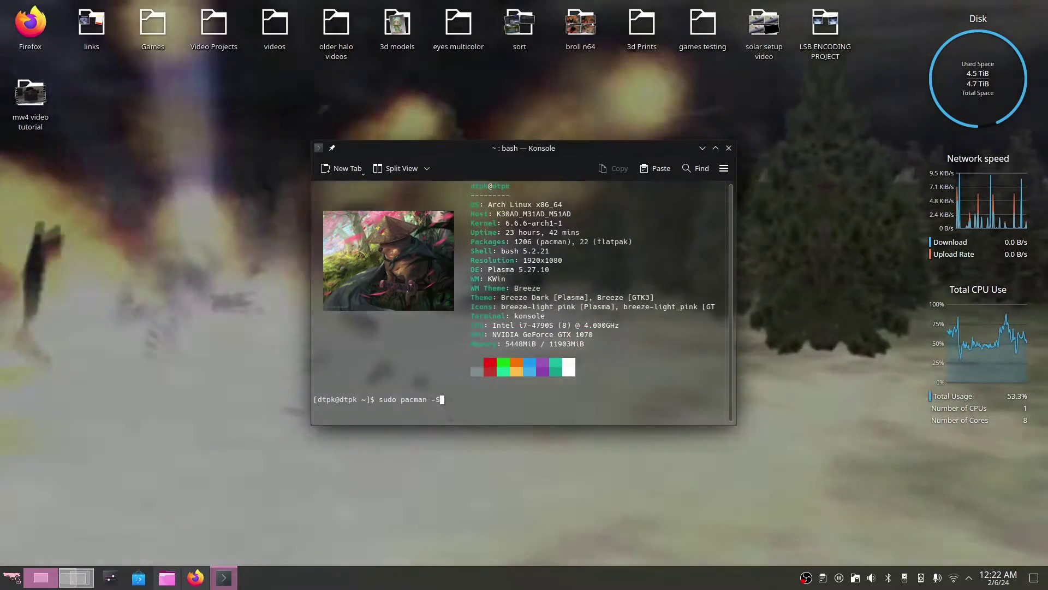
type(" lutris")
key("Return")
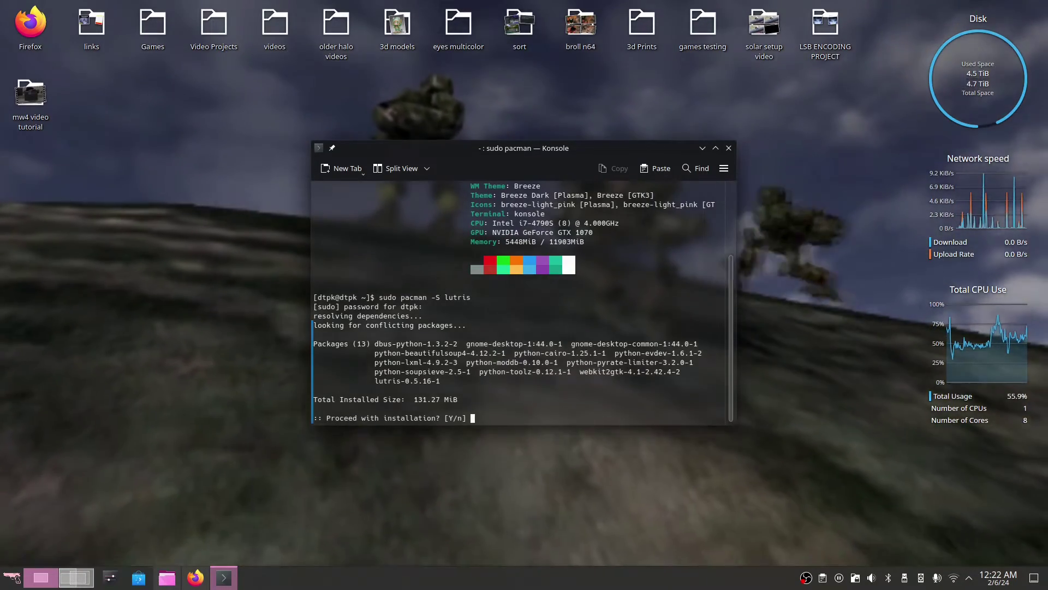
key("Return")
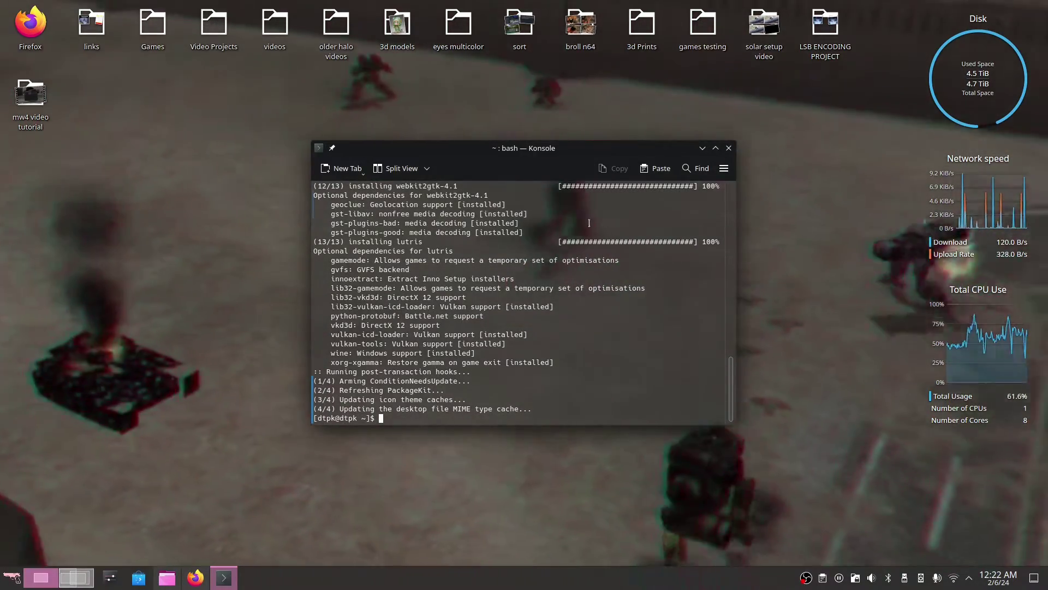
left_click(729, 148)
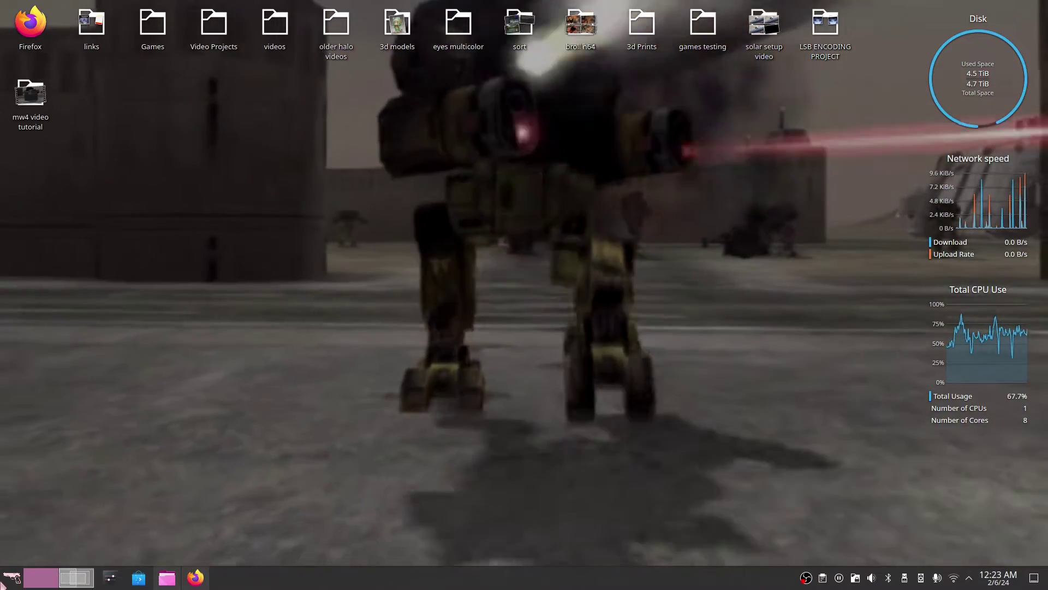
Launch Lutris from the Games menu and bring up the Add Game options
left_click(11, 578)
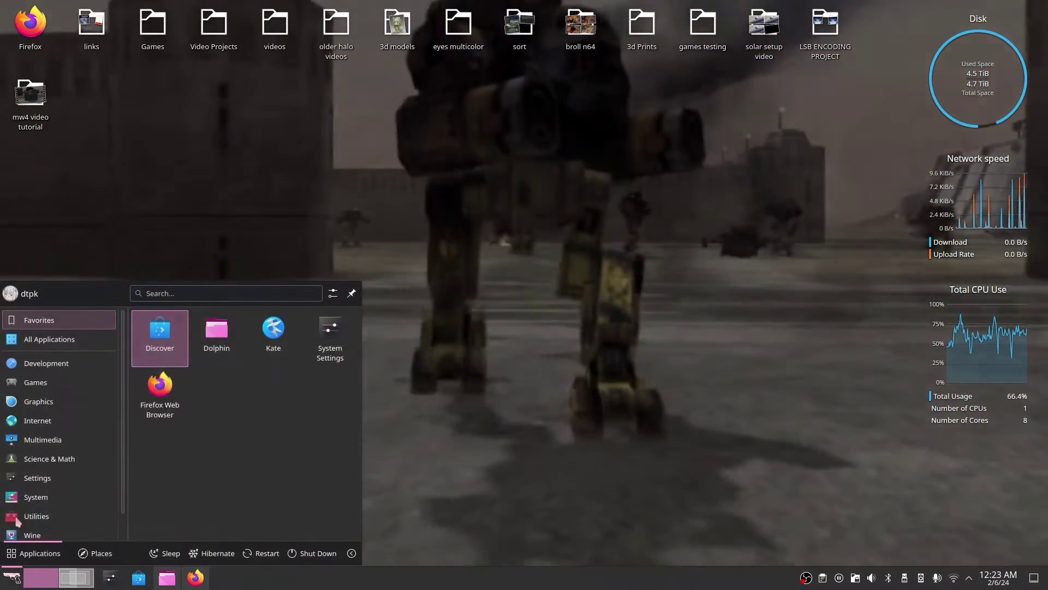
mouse_move(35, 382)
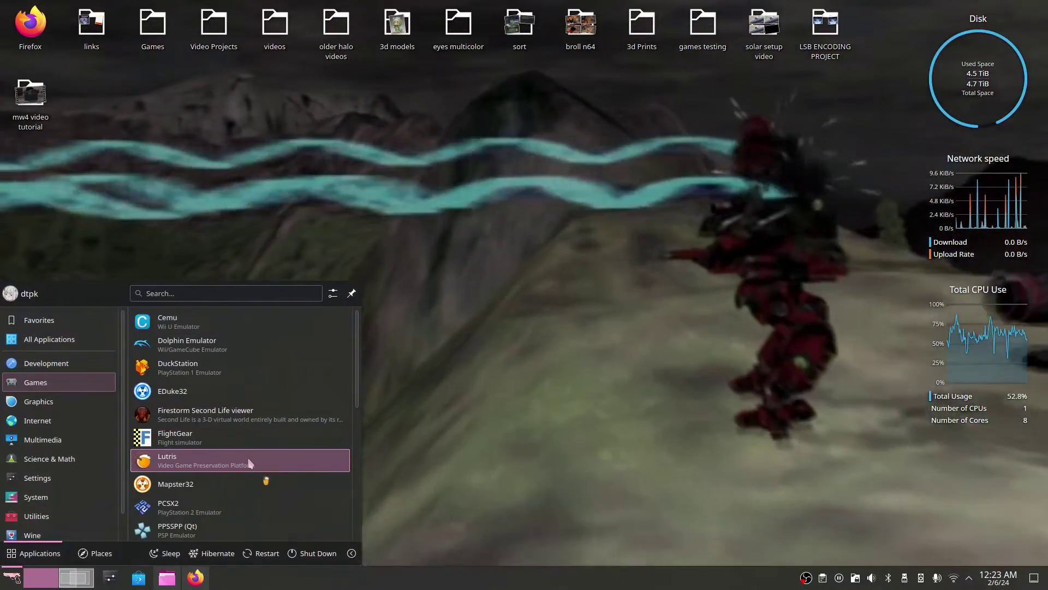
left_click(249, 460)
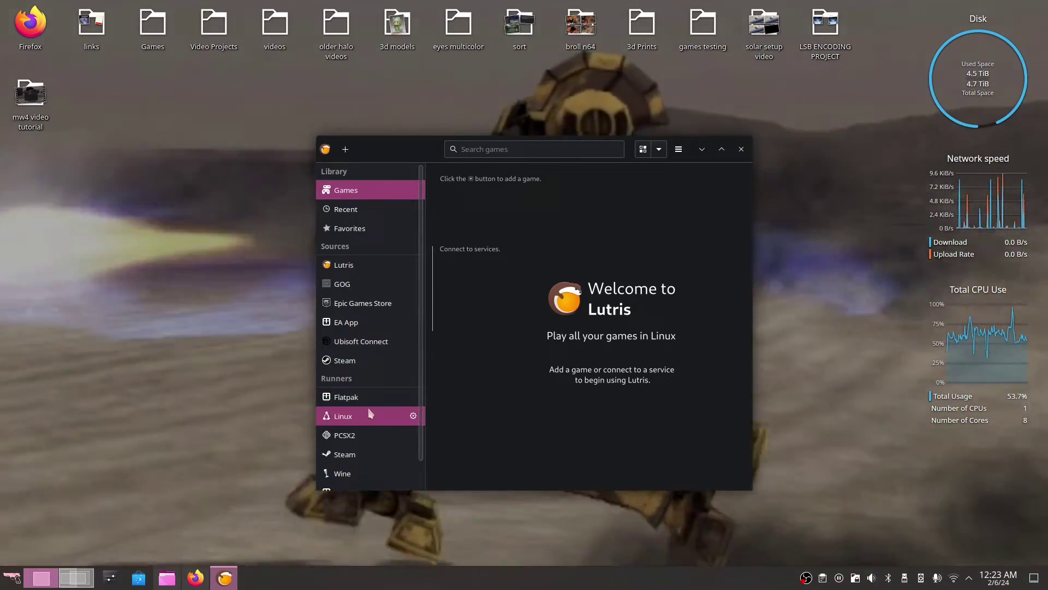
scroll(371, 413, "down", 1)
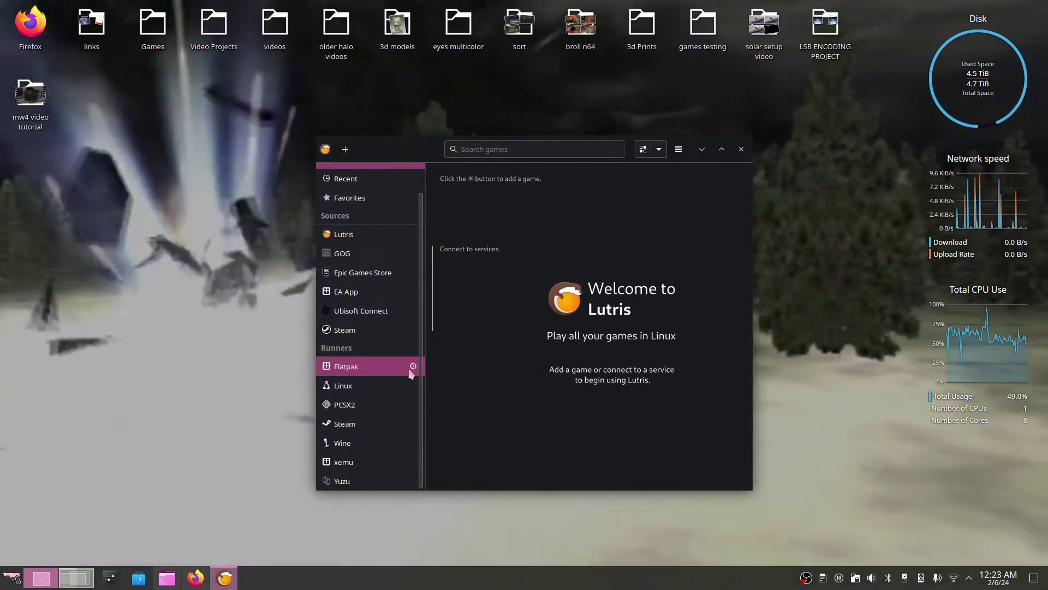
scroll(413, 368, "up", 1)
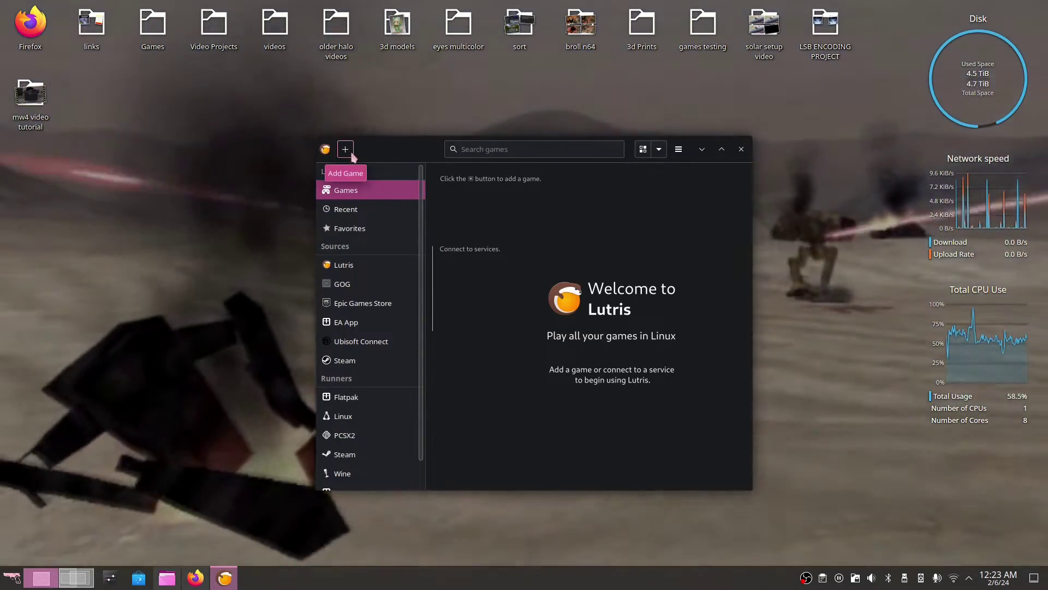
left_click(346, 150)
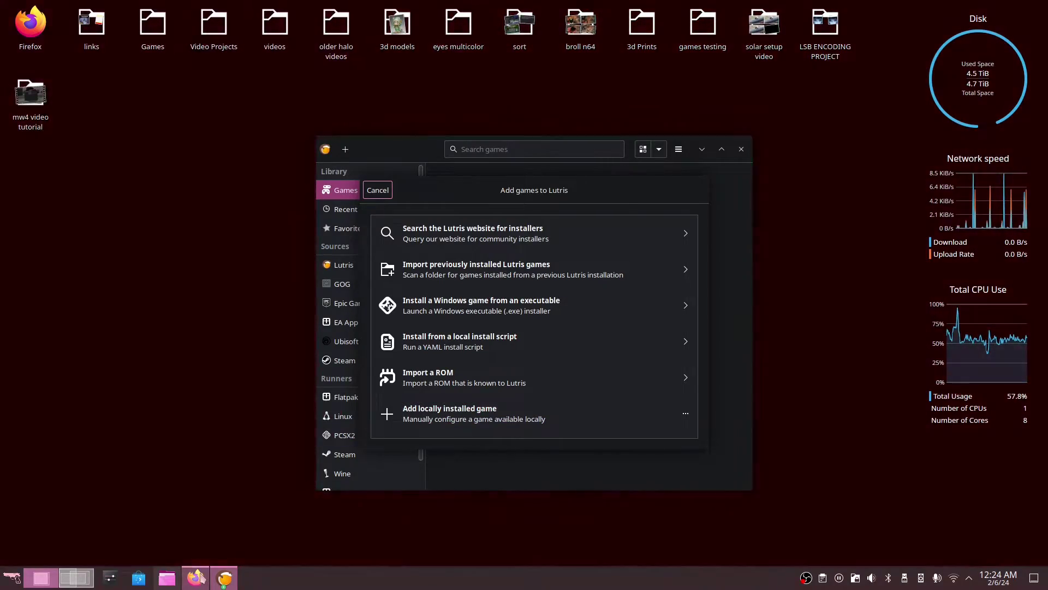
left_click(195, 577)
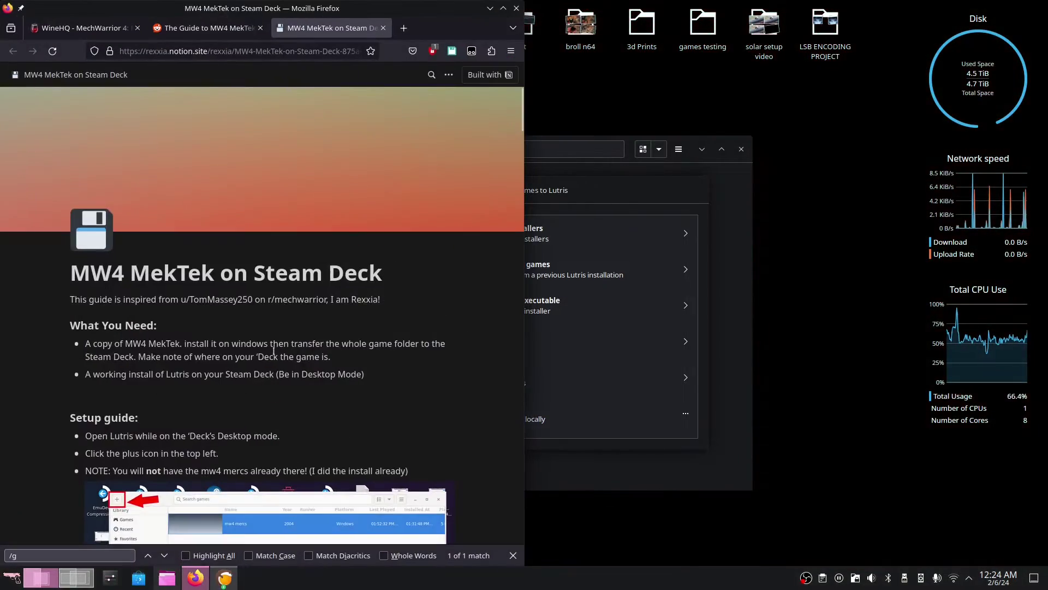
key("Return")
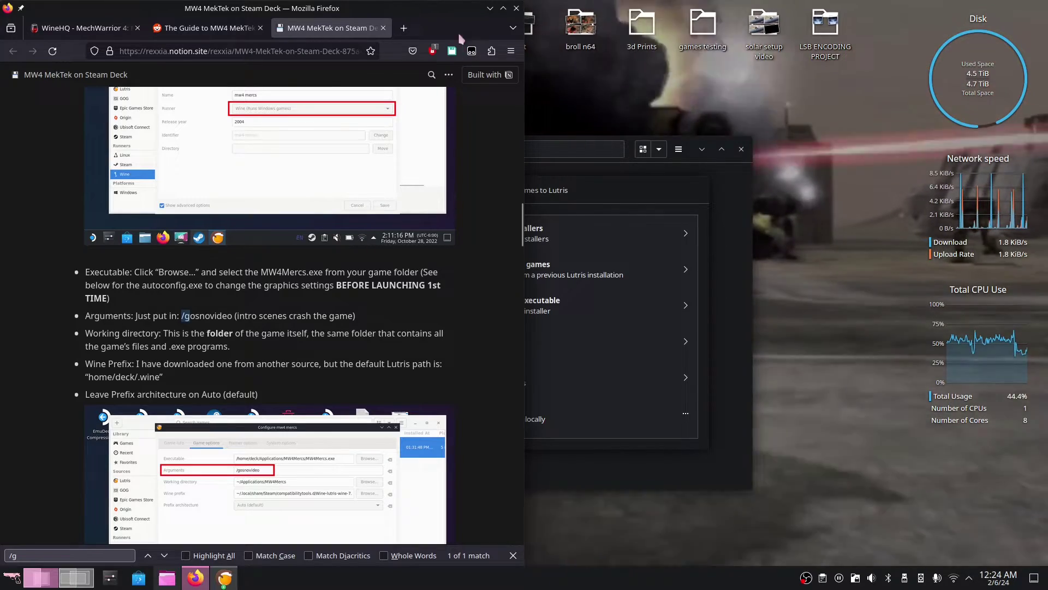
left_click(489, 8)
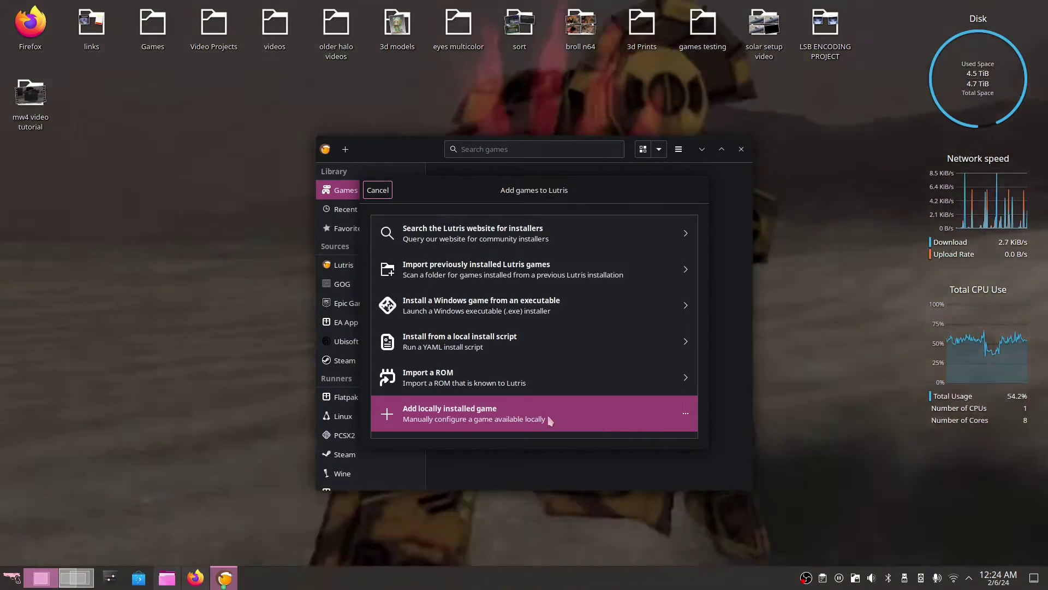
Add a locally installed game named 'Mech Warrior 4' using the Wine (Runs Windows games) runner
left_click(542, 417)
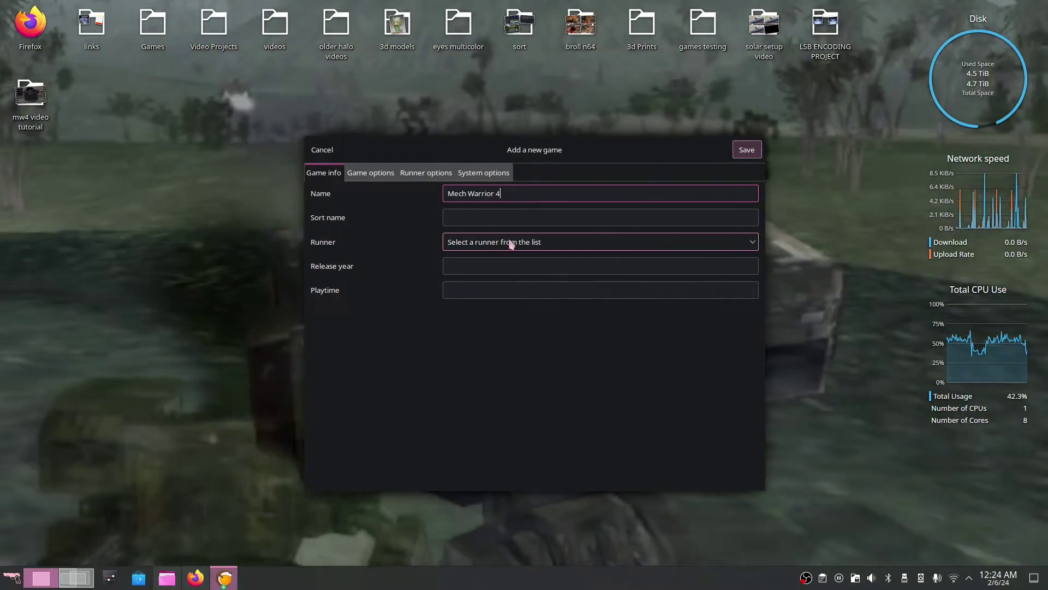
left_click(512, 243)
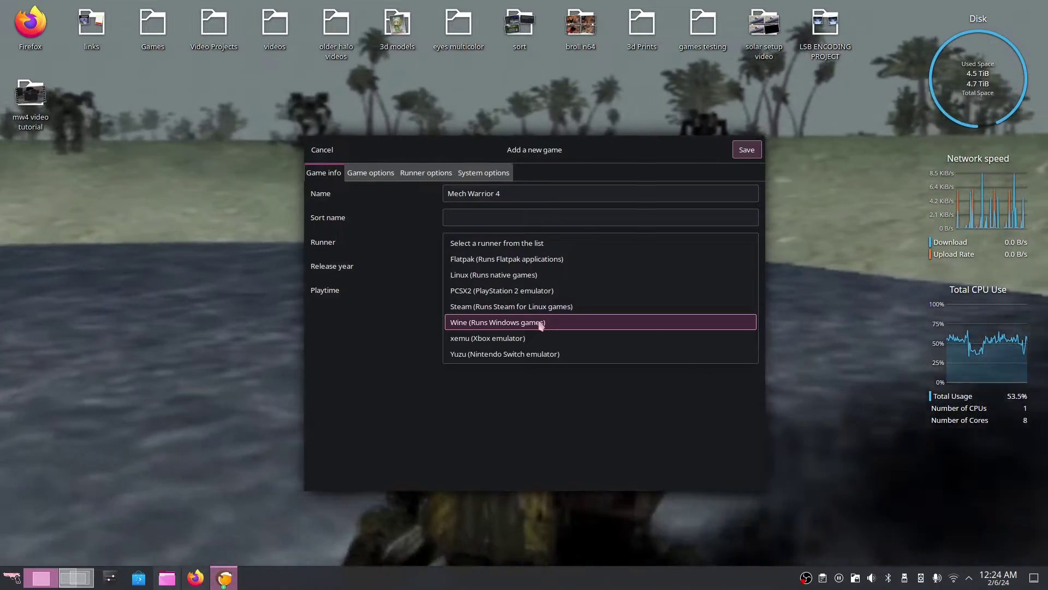
left_click(541, 322)
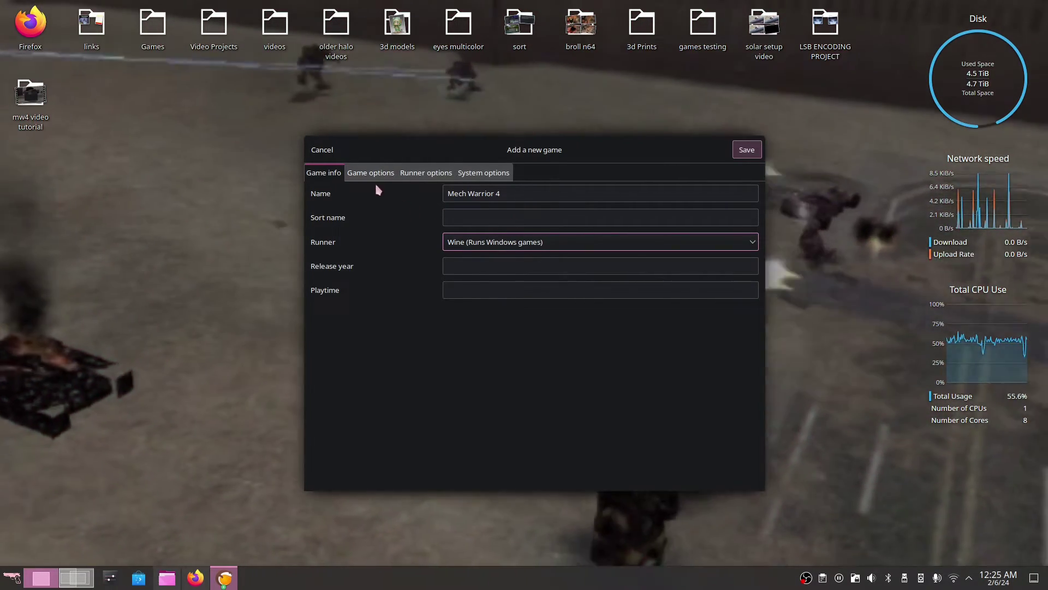
Set the game's executable to MW4Mercs.exe in the mechwarrior4mercenaries base folder
left_click(377, 173)
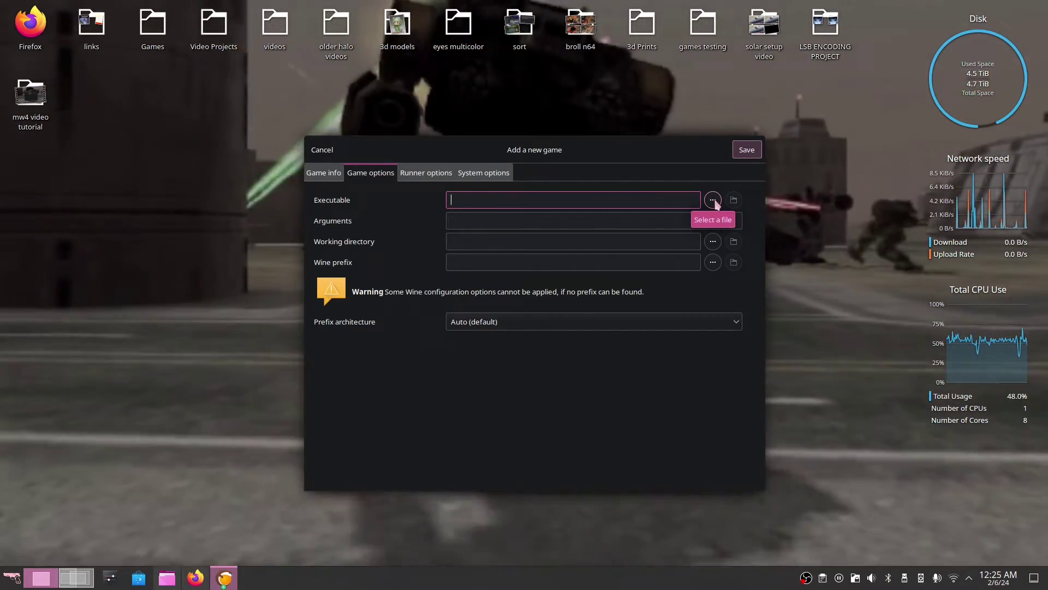
left_click(713, 200)
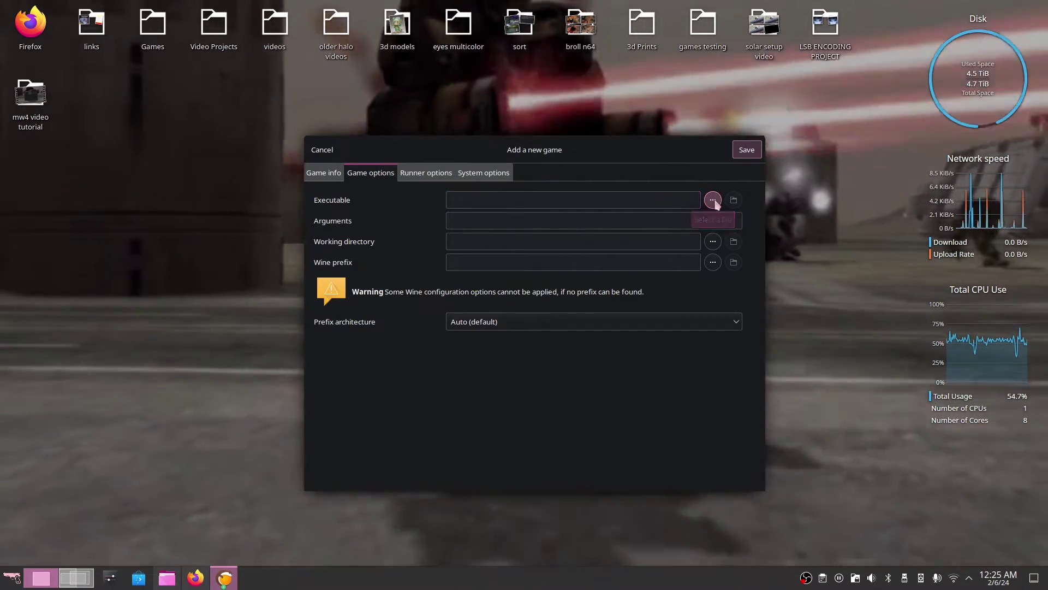
double_click(497, 264)
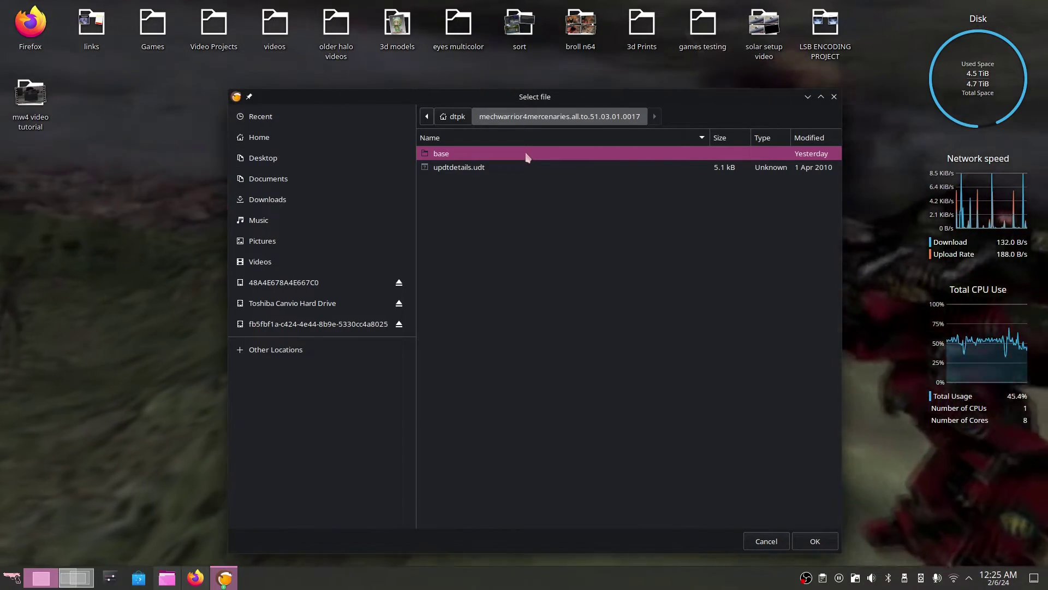
double_click(528, 157)
scroll(535, 320, "down", 10)
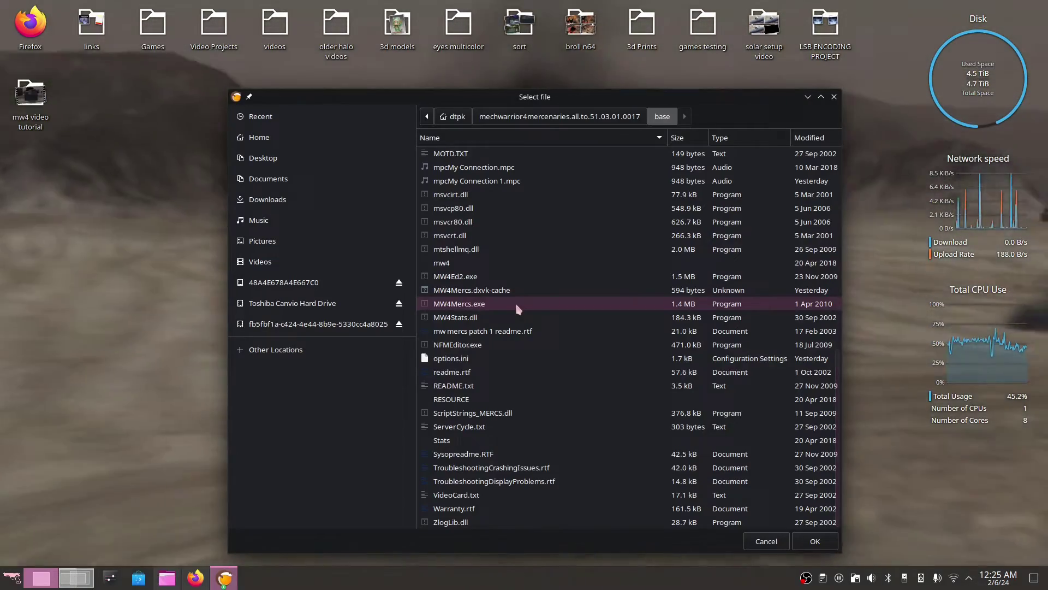
left_click(518, 308)
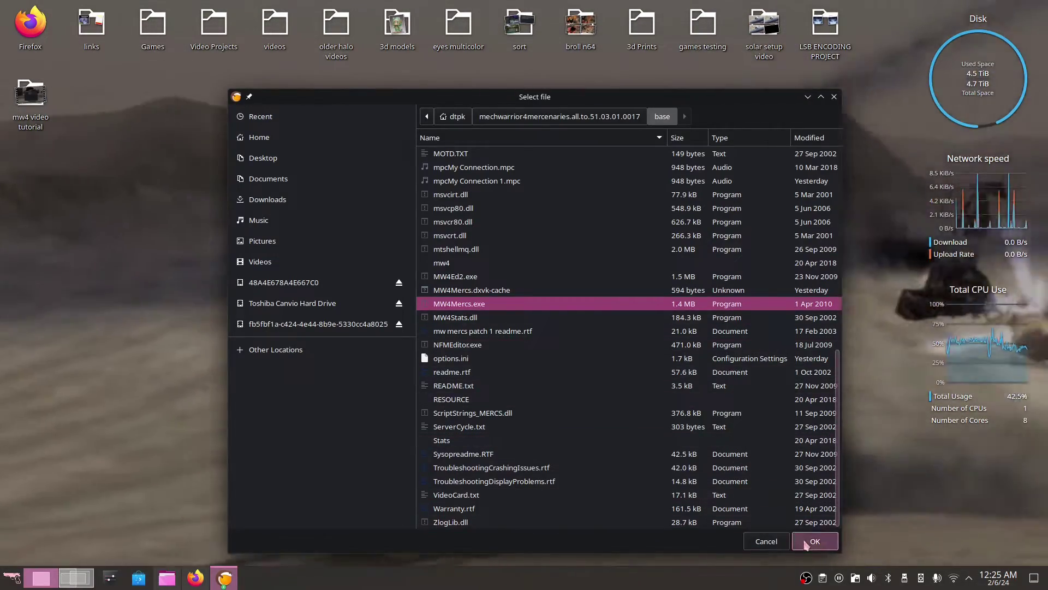
left_click(814, 541)
left_click(568, 222)
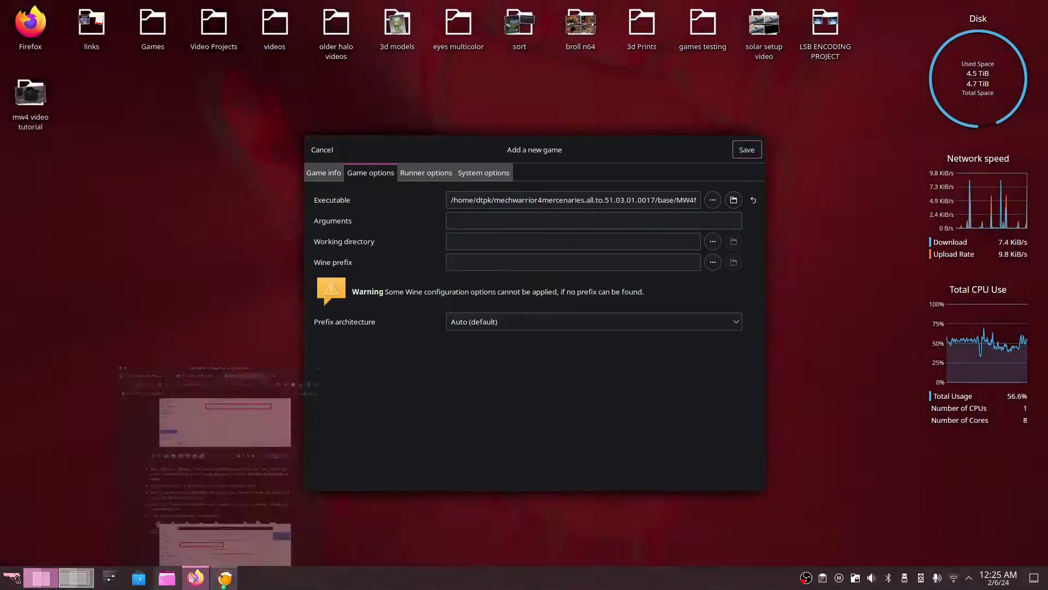
Recheck the guide's game-adding steps in Firefox, then return focus to Lutris's Arguments field
left_click(195, 578)
scroll(433, 323, "up", 6)
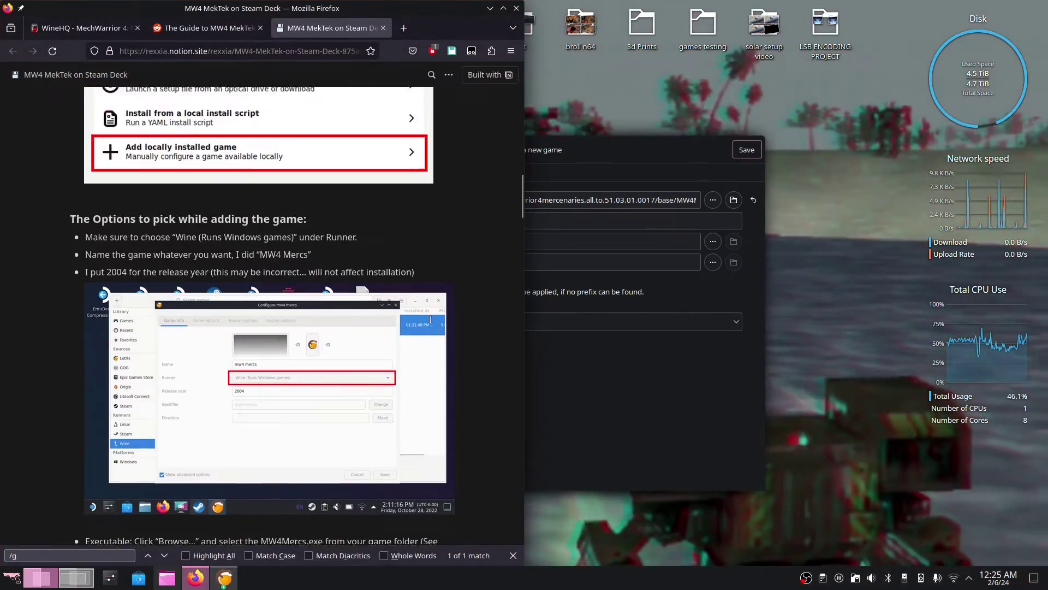
scroll(433, 323, "up", 4)
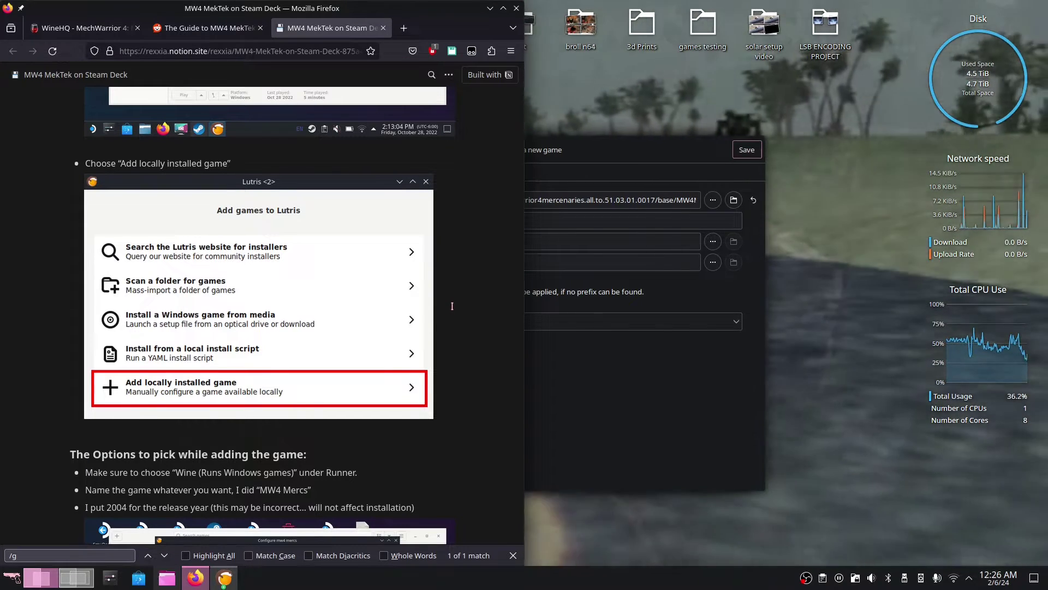
left_click(490, 9)
left_click(529, 219)
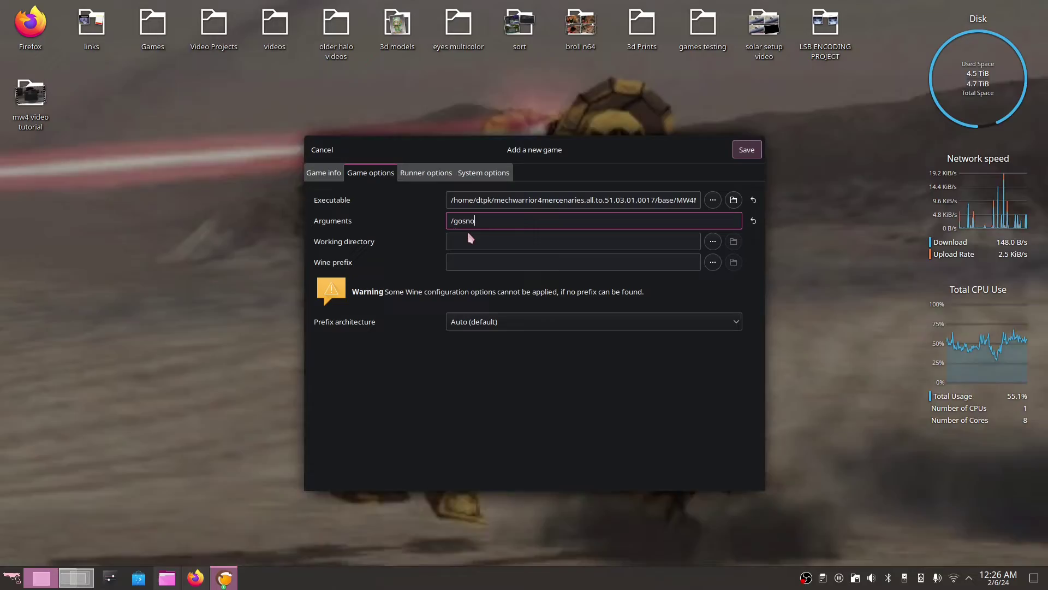
Complete the /gosnovideo argument and set the working directory to mechwarrior4mercenaries/base
type("eo")
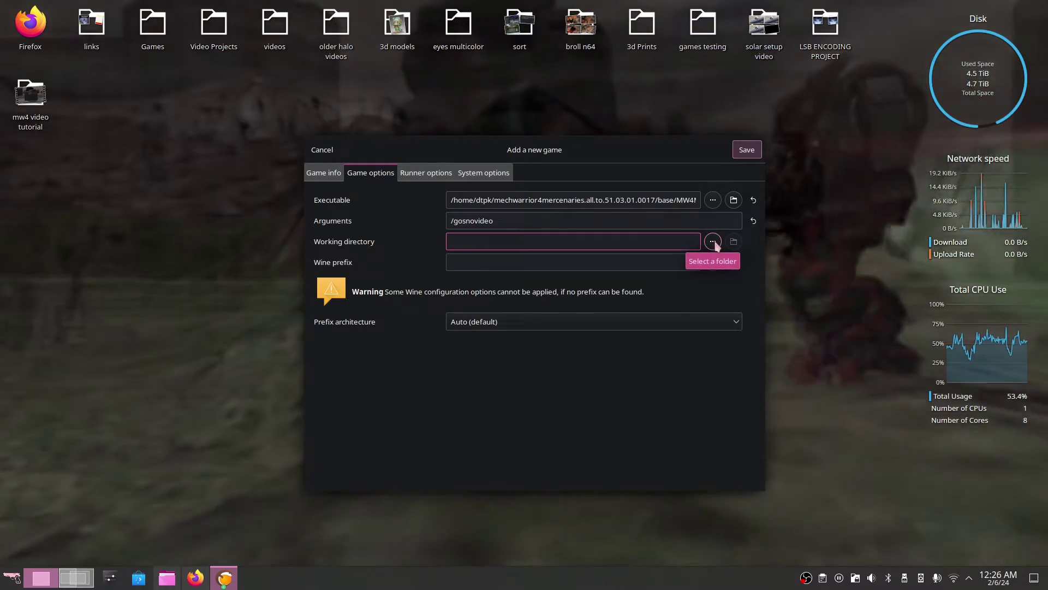
left_click(713, 241)
double_click(571, 261)
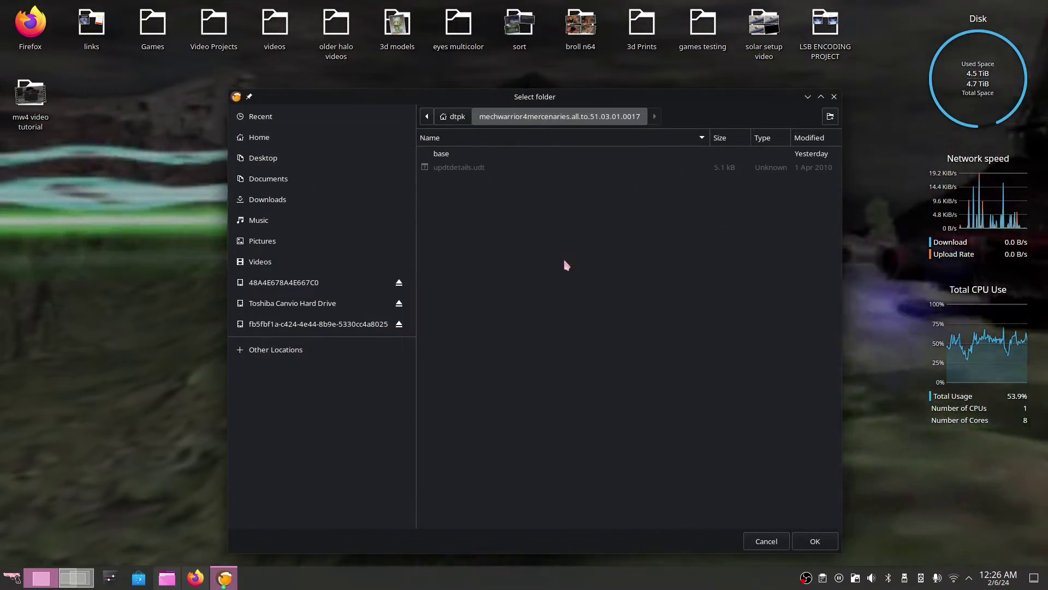
double_click(542, 155)
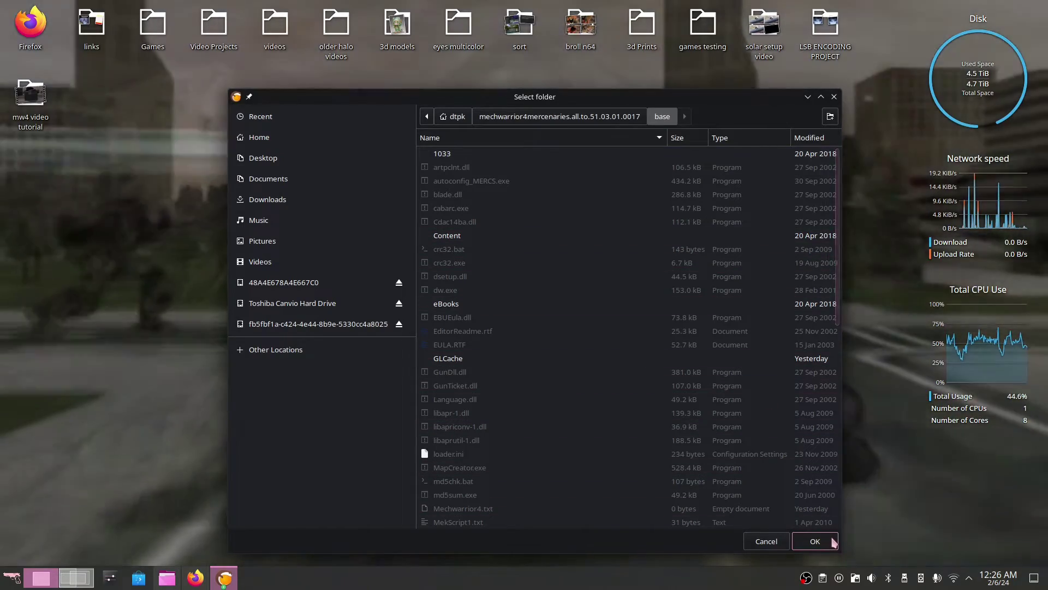
left_click(834, 541)
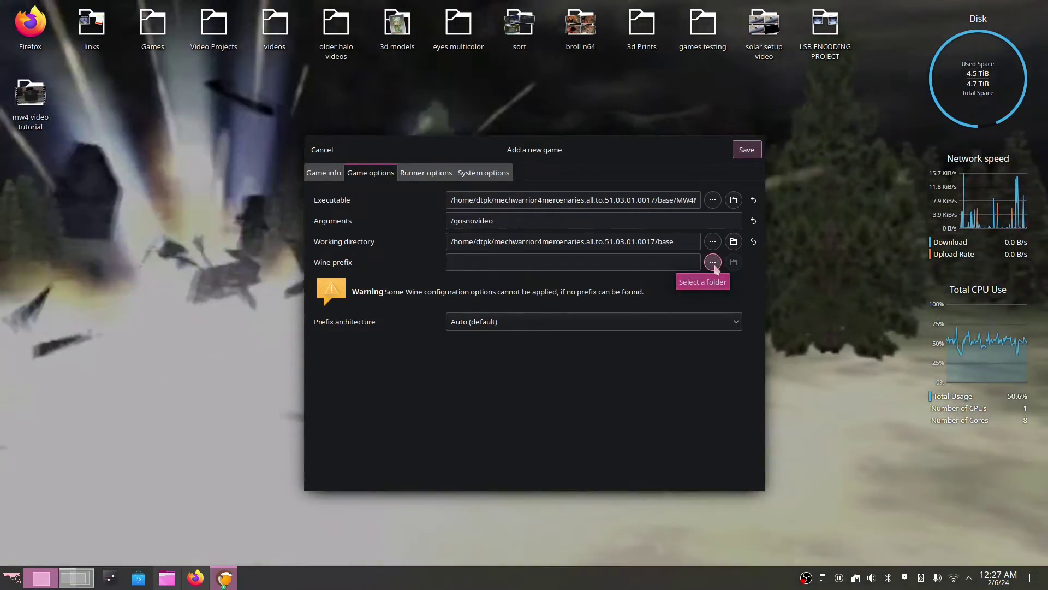
Make an 'mw4 prefix' folder inside mechwarrior4mercenaries and select it as the Wine prefix
left_click(713, 262)
double_click(491, 262)
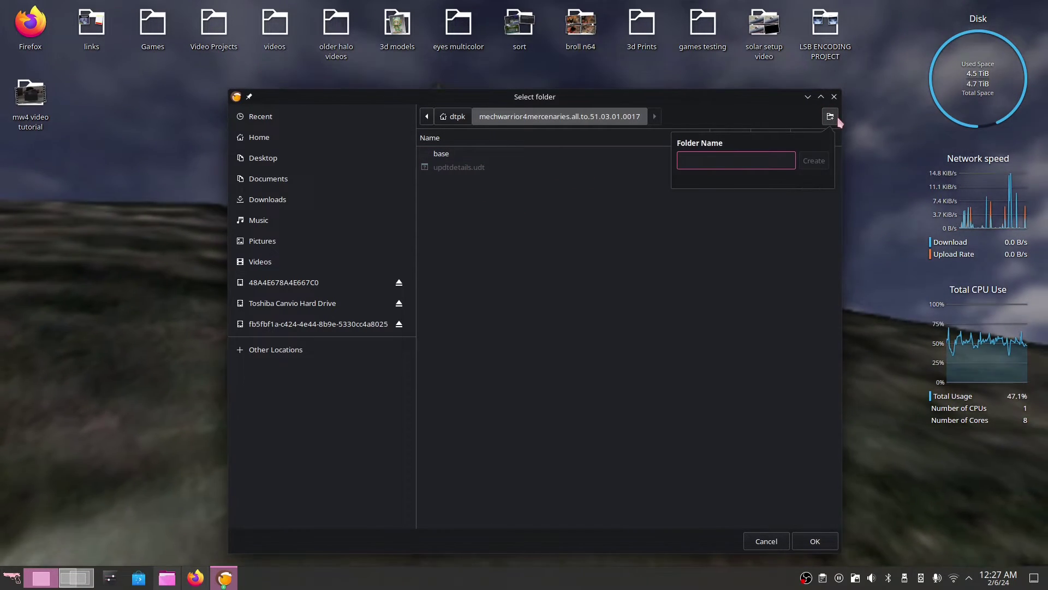
type("mw4 pr")
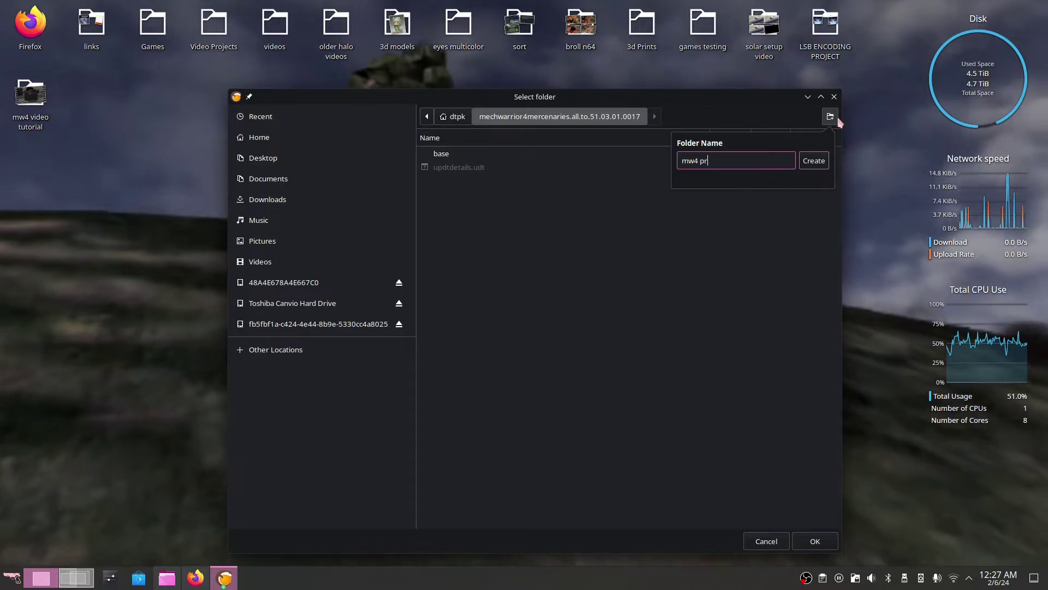
type("efix")
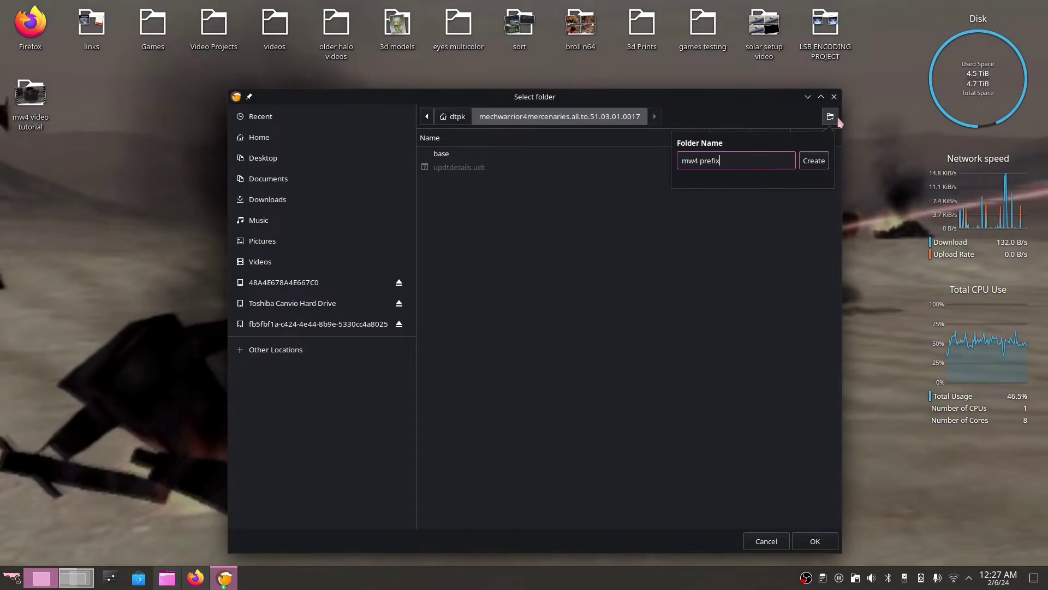
left_click(816, 165)
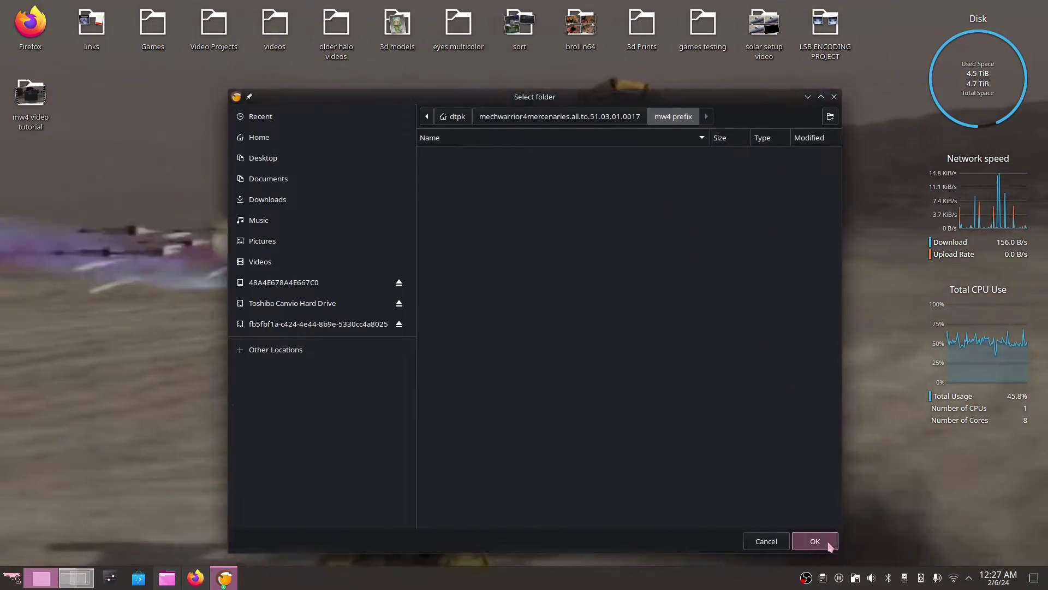
left_click(815, 541)
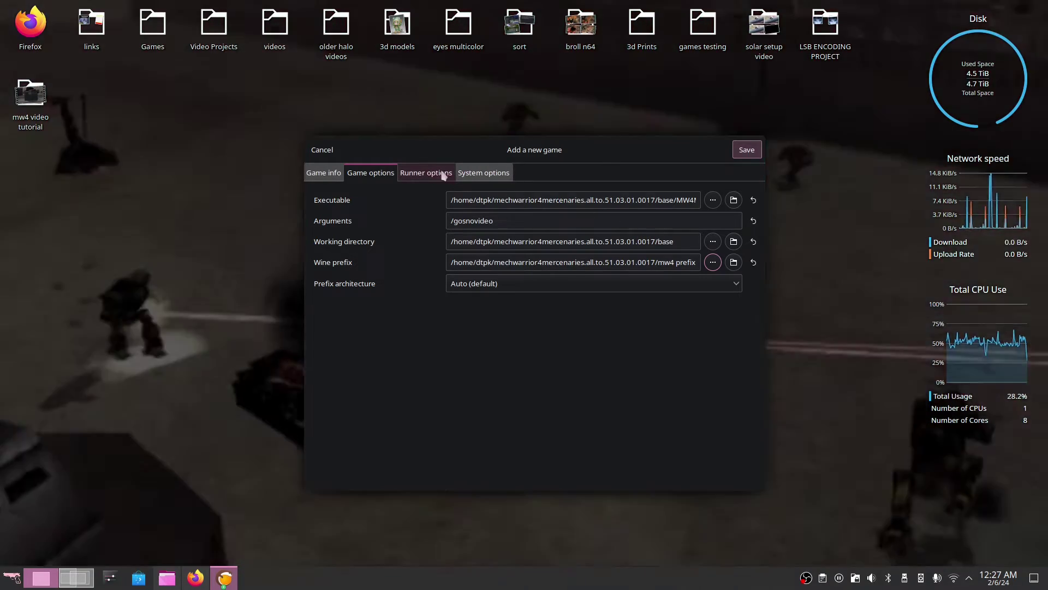
In Runner options, enable dgvoodoo2 and disable FSR, BattlEye and Easy Anti-Cheat
left_click(429, 172)
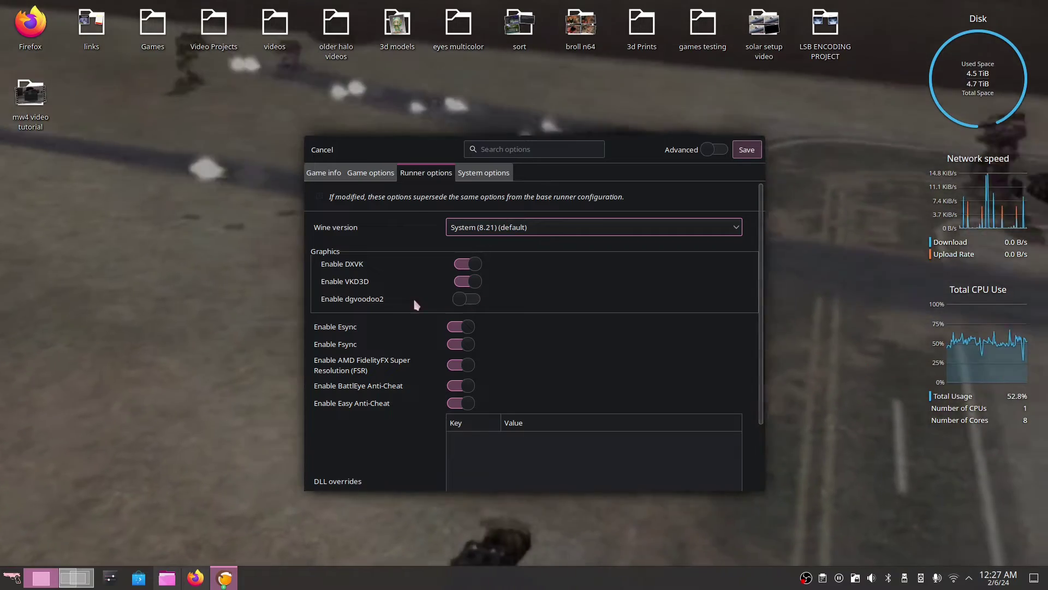
left_click(459, 299)
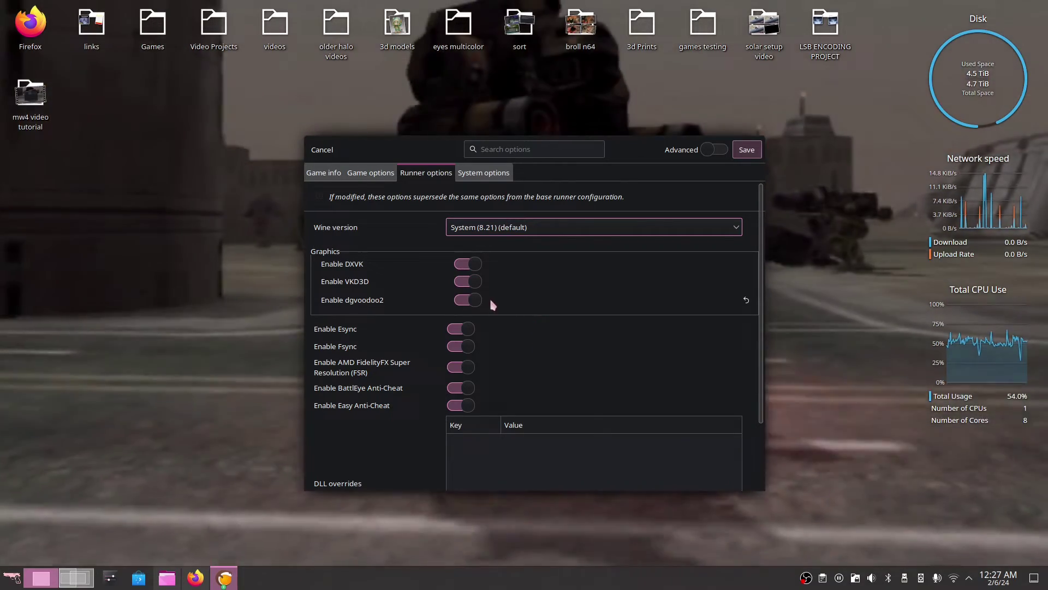
left_click(458, 367)
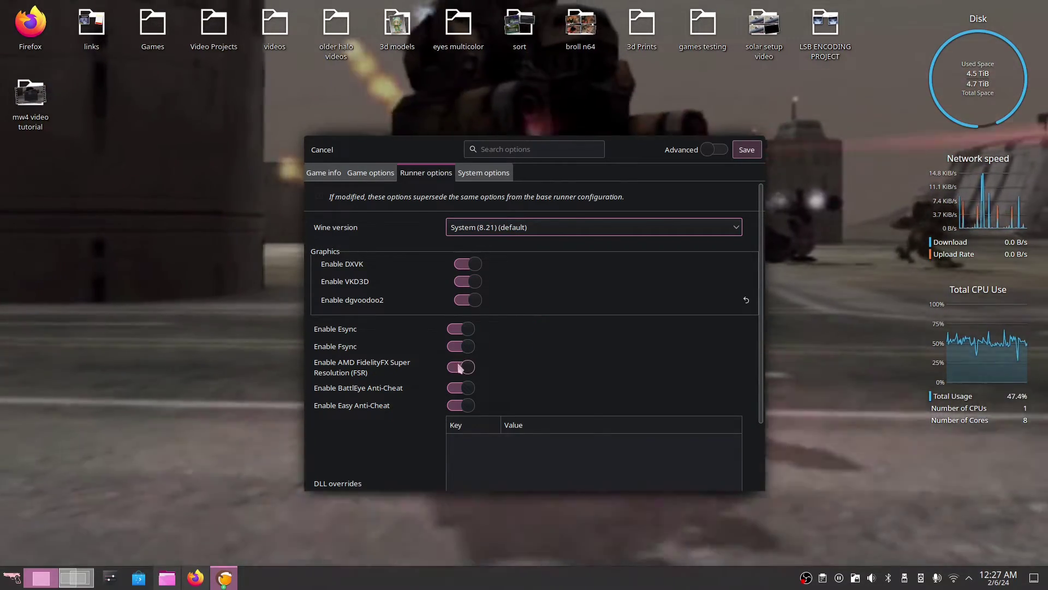
left_click(458, 387)
left_click(458, 406)
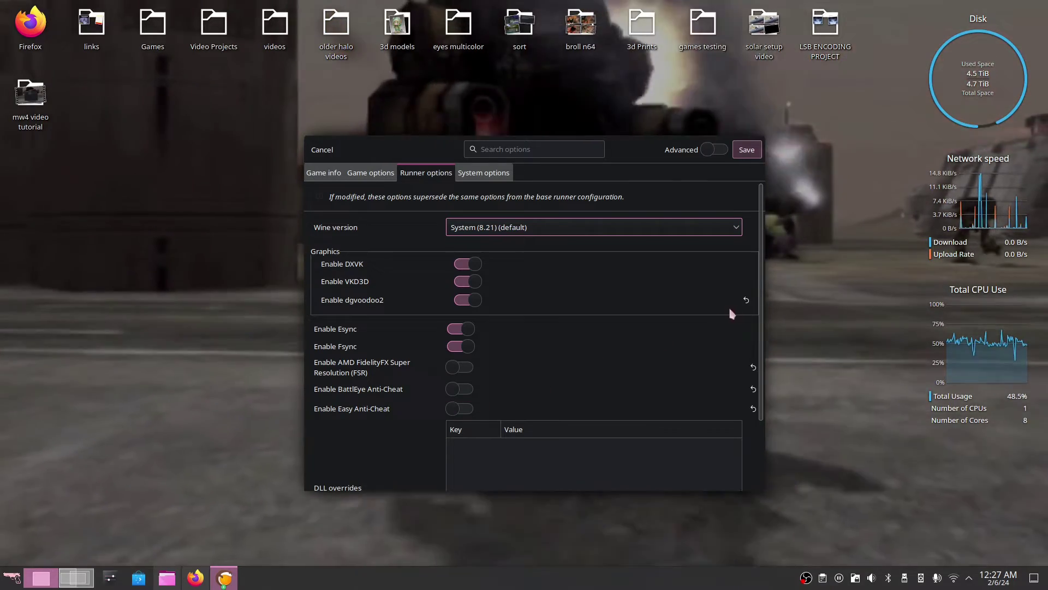
scroll(763, 322, "down", 5)
scroll(754, 322, "up", 5)
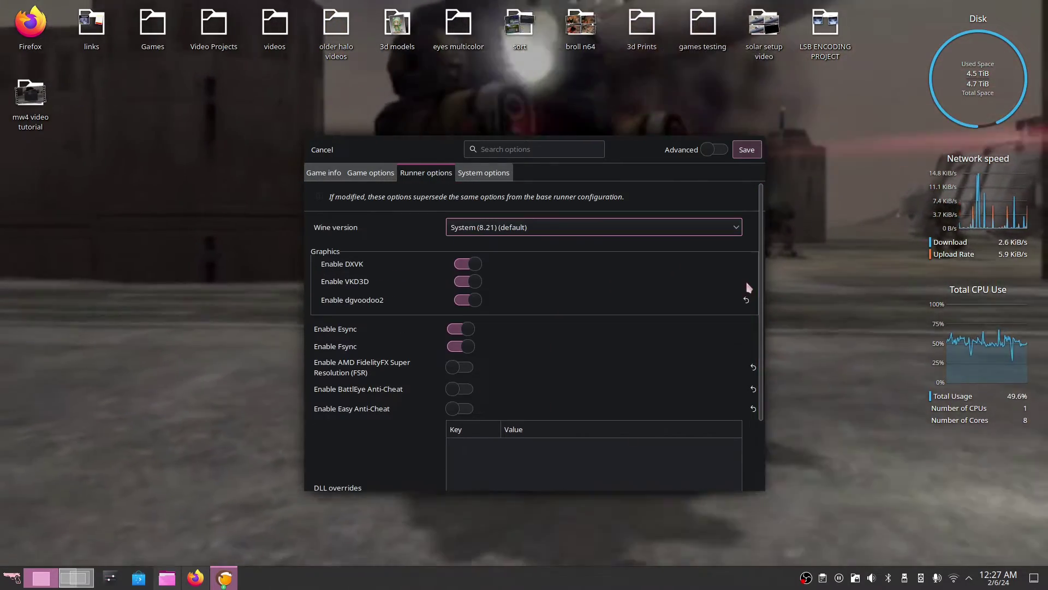
left_click(484, 173)
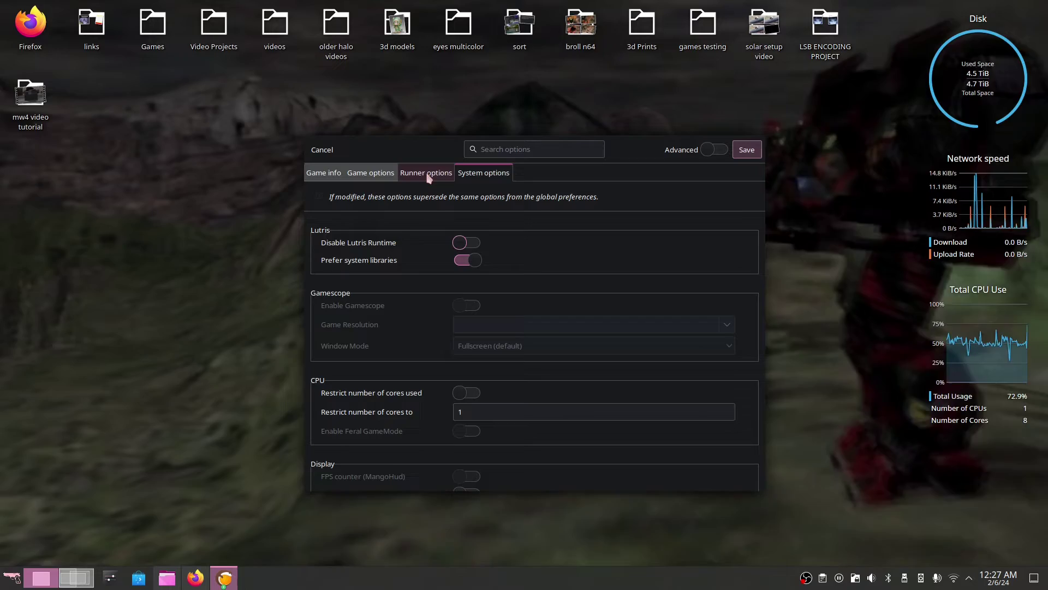
left_click(426, 172)
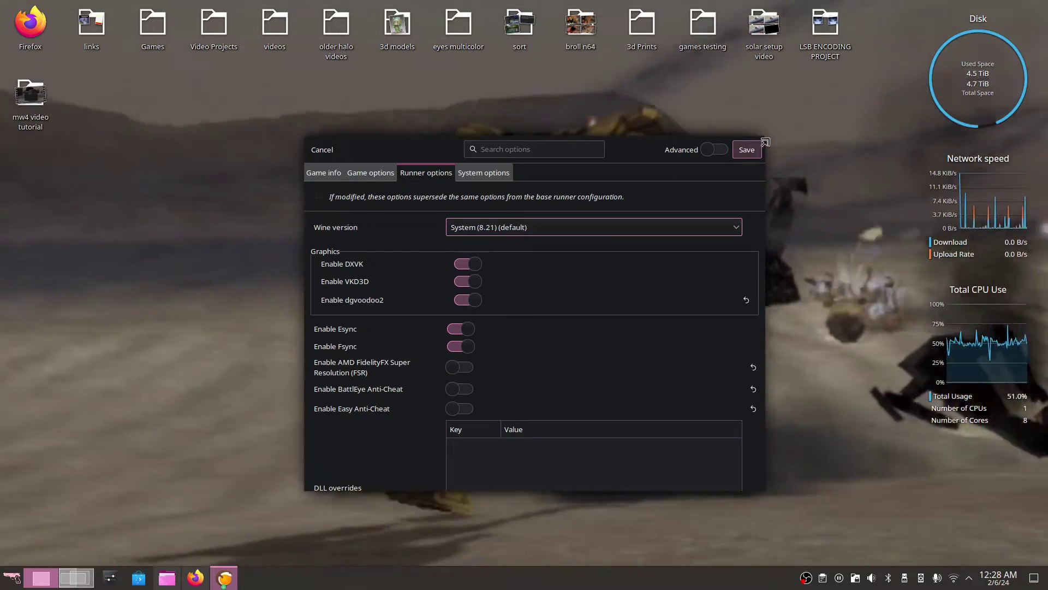
Save the Mech Warrior 4 entry, launch it, and dismiss the Wine Mono installer prompt
left_click(759, 157)
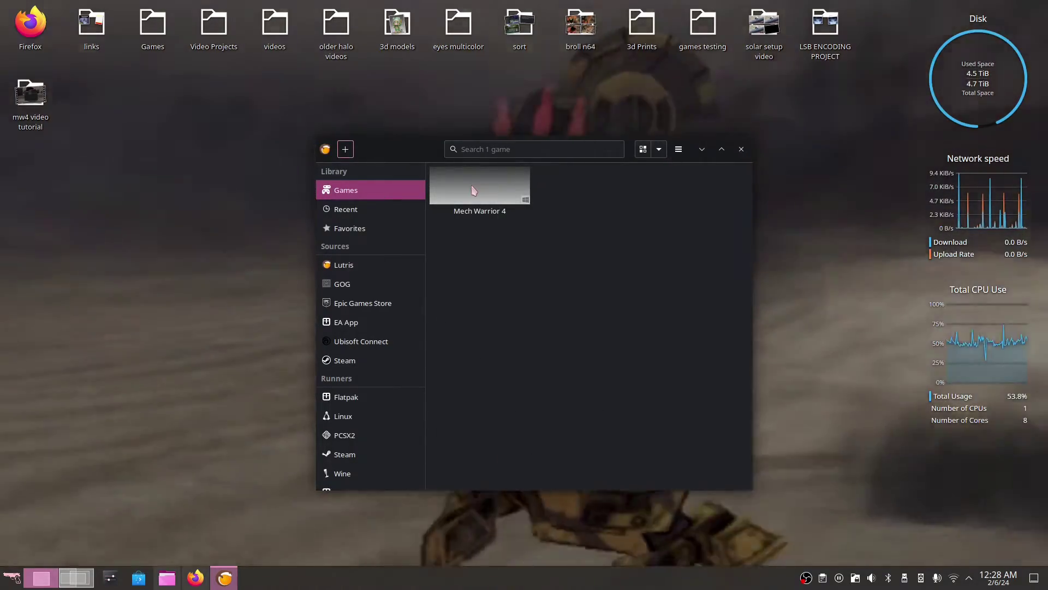
left_click(473, 190)
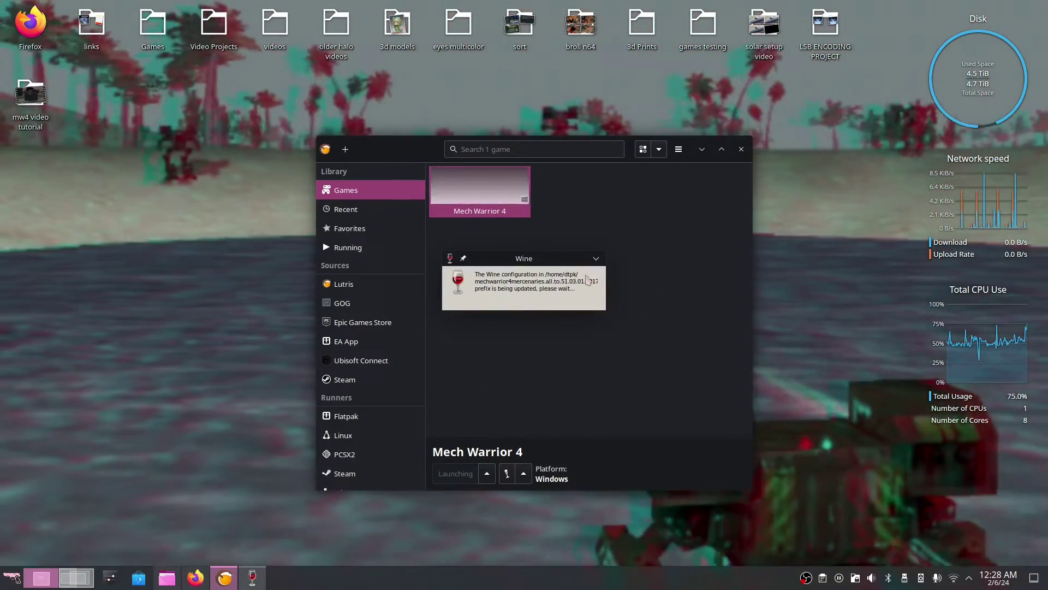
left_click_drag(542, 260, 264, 178)
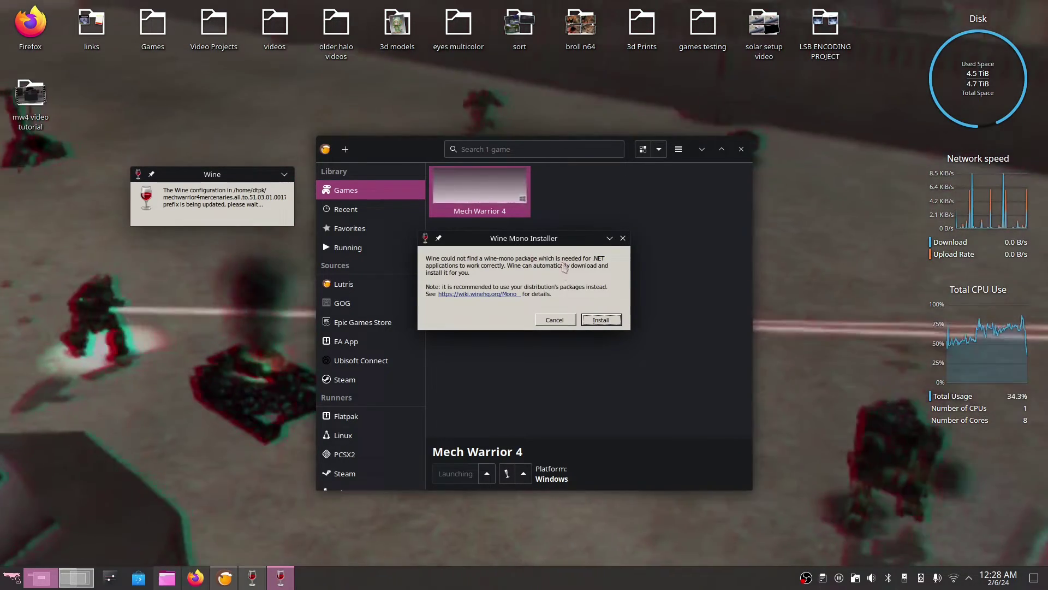
left_click(554, 319)
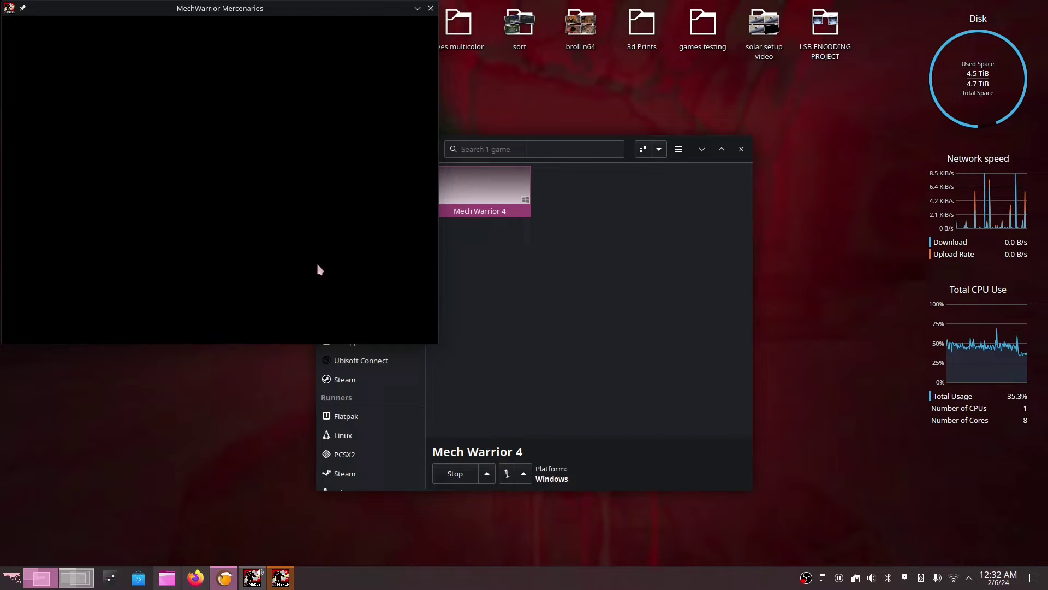
Show the advanced graphics settings and choose the dgVoodoo DirectX Wrapper renderer
left_click(288, 577)
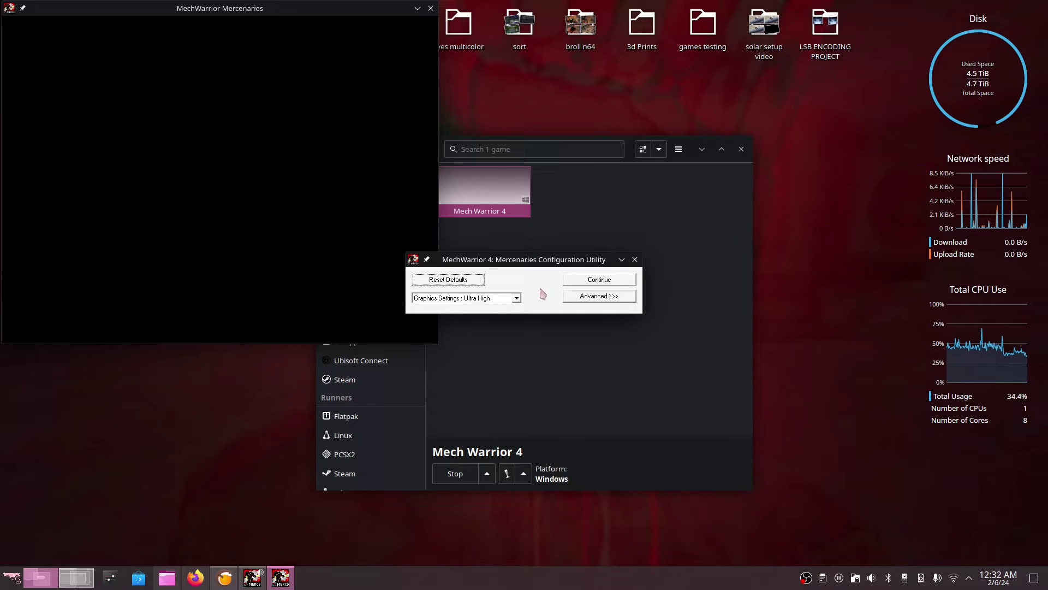
left_click(591, 298)
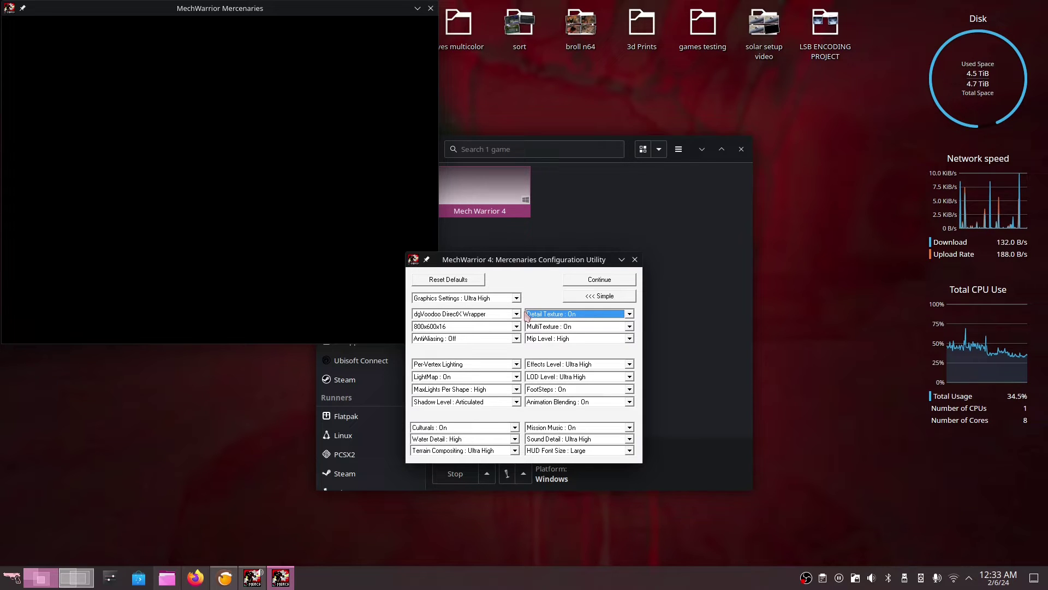
left_click(504, 317)
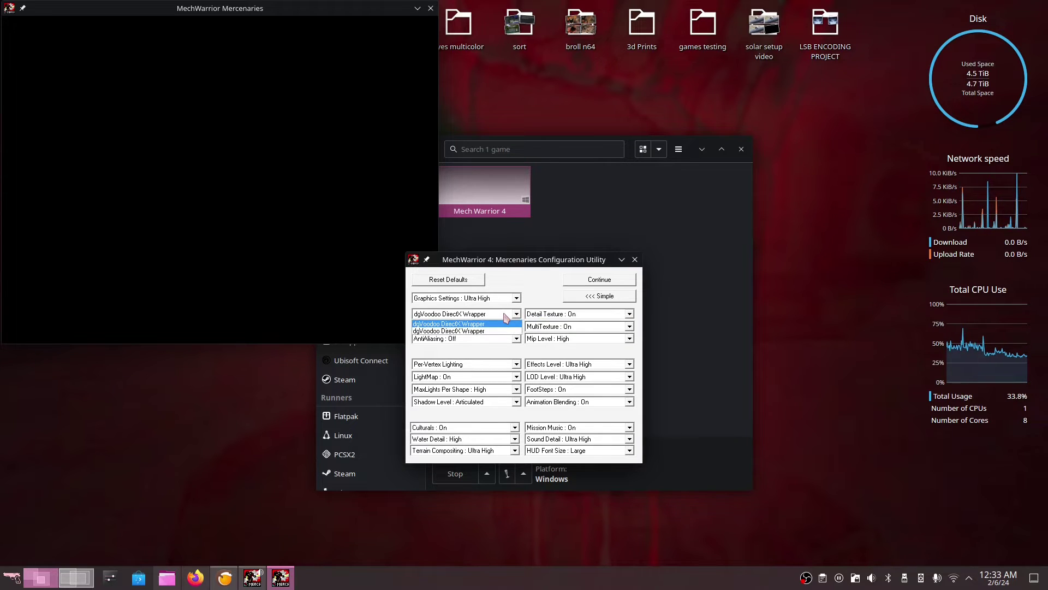
left_click(502, 330)
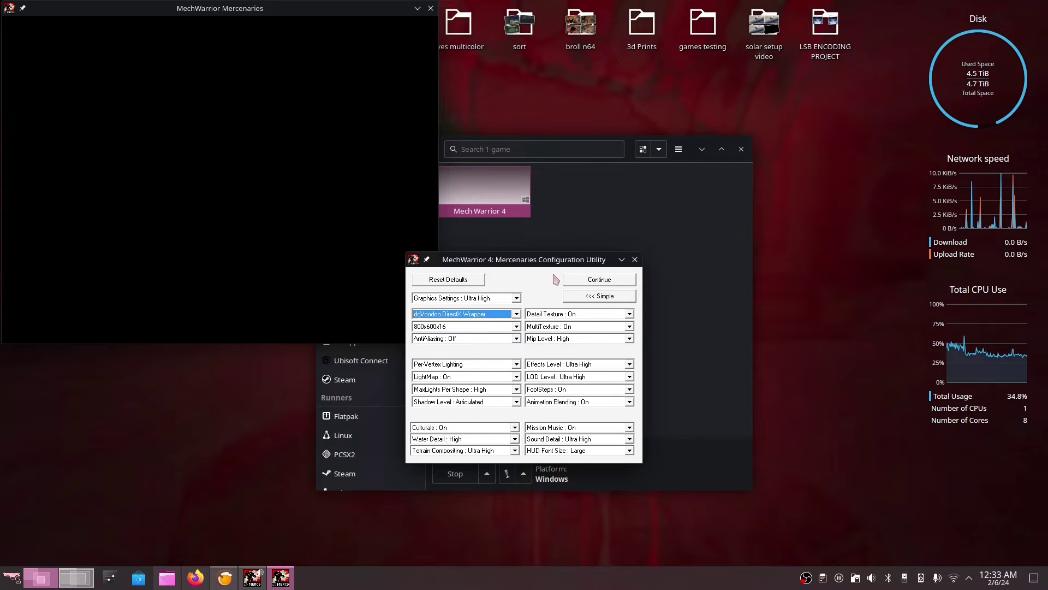
Set resolution to 1280x1024x32, AntiAliasing On and Shadow Level Off
left_click(499, 327)
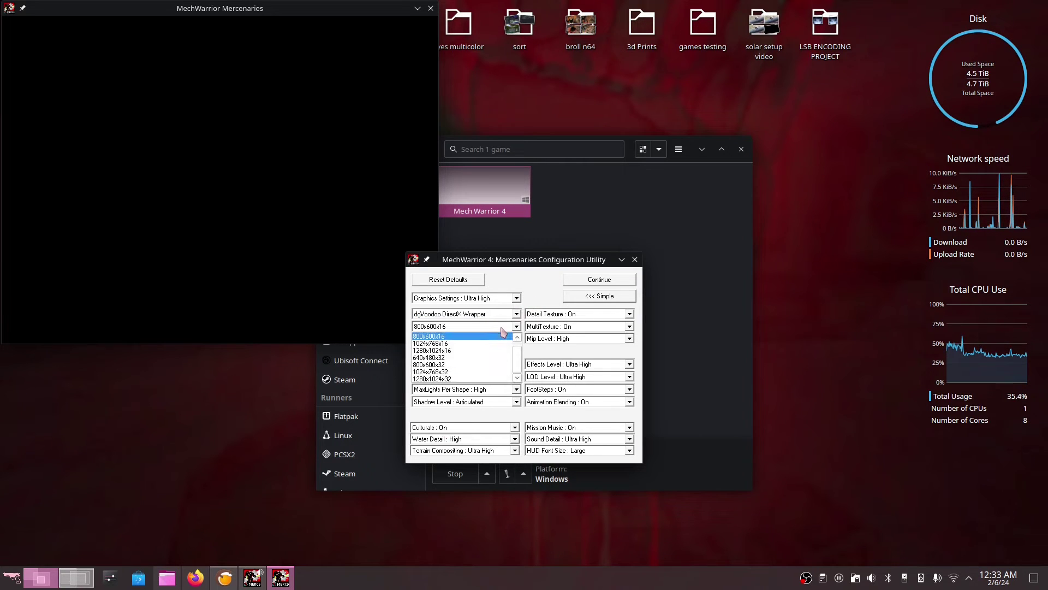
left_click(480, 375)
left_click(480, 339)
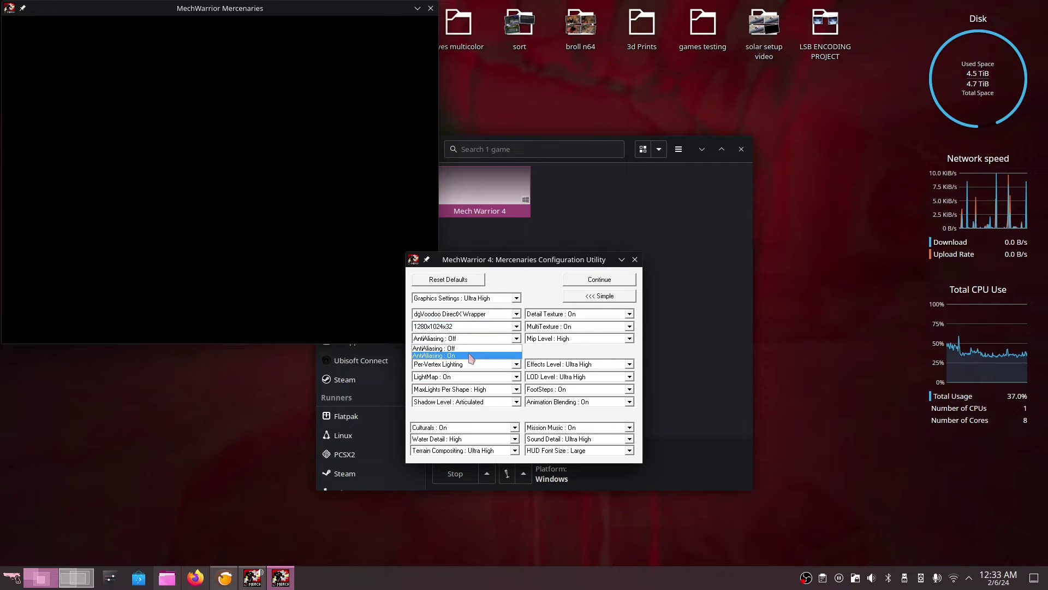
left_click(470, 355)
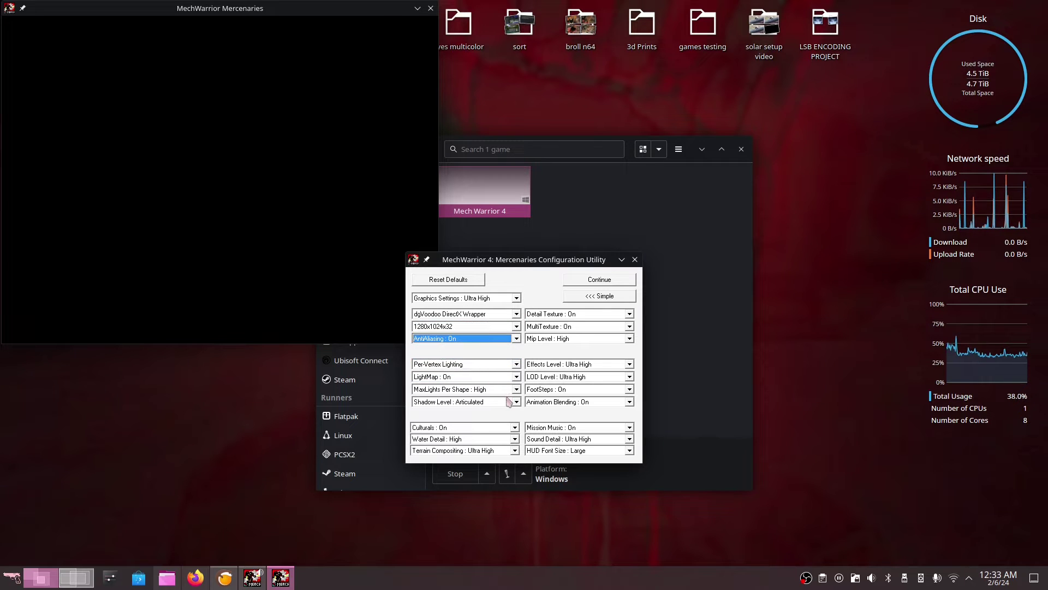
left_click(439, 402)
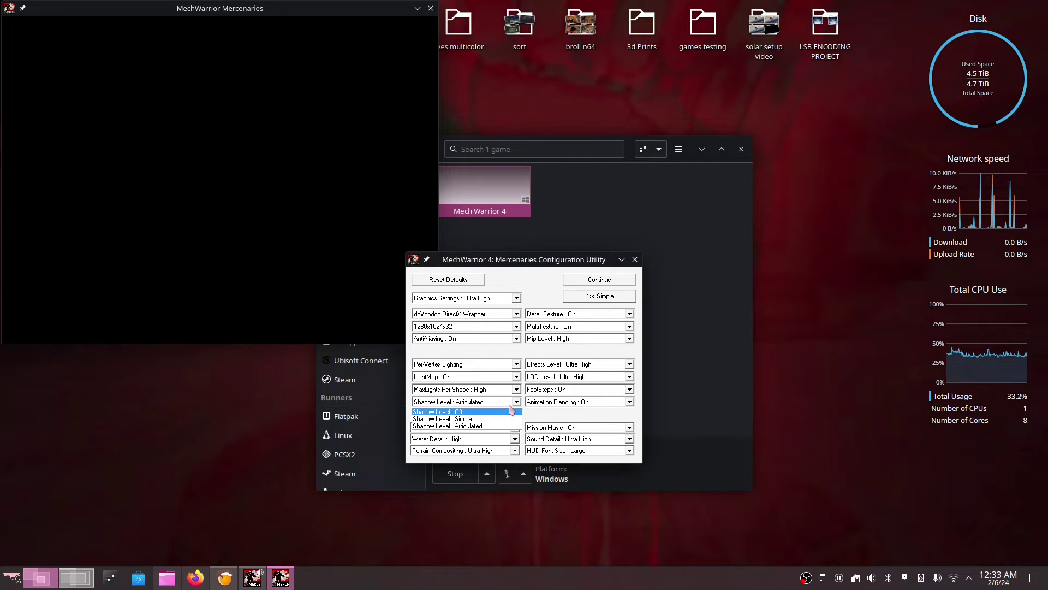
left_click(467, 412)
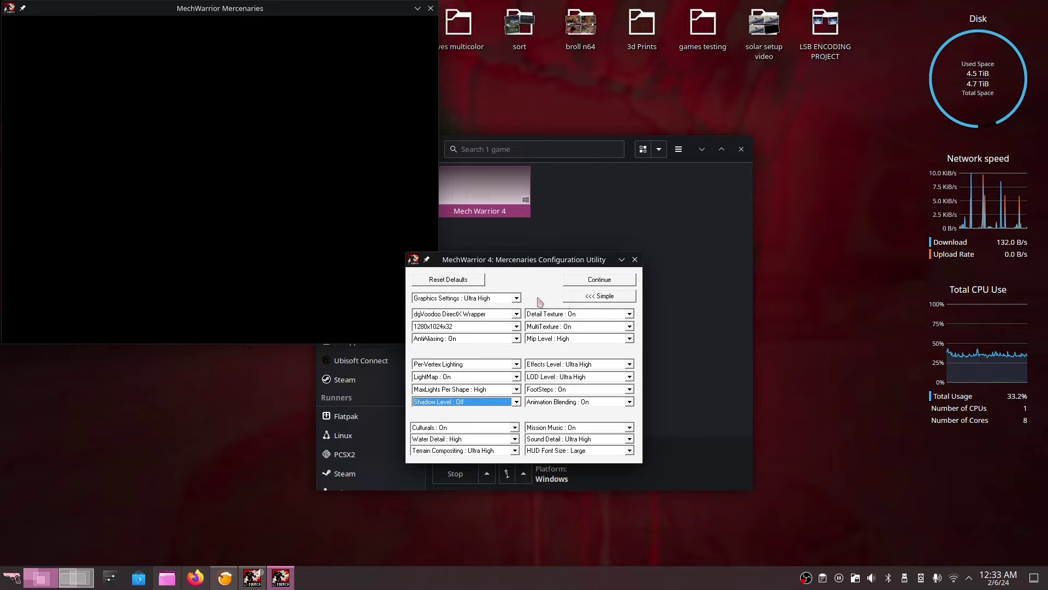
Continue with the chosen settings and accept the End User License Agreement to start the game
left_click(599, 280)
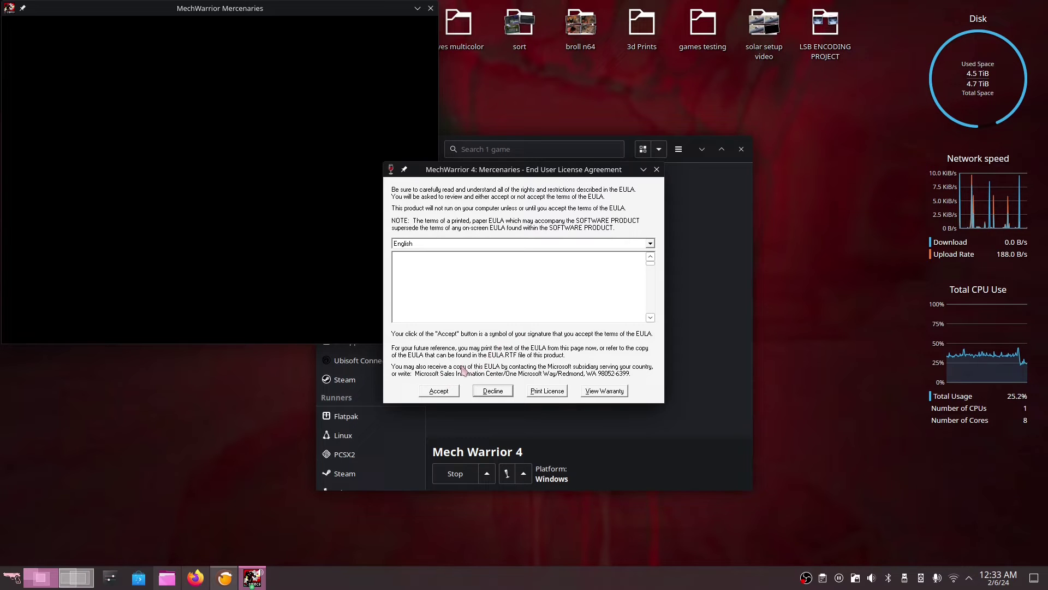
left_click(450, 391)
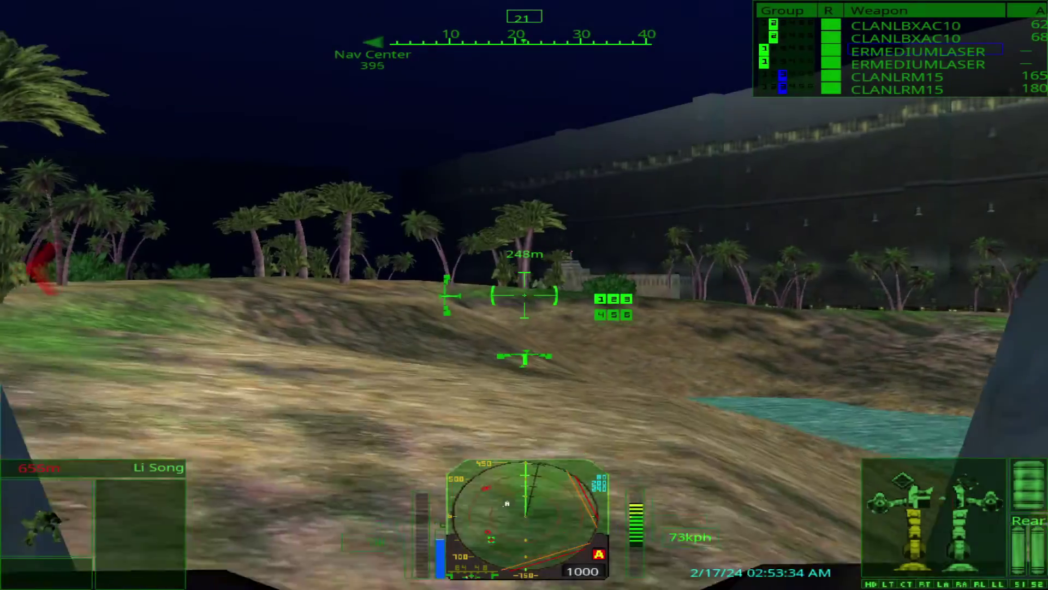
Walk the mech left toward the enemy, twist the torso right and fire the medium lasers
key("a")
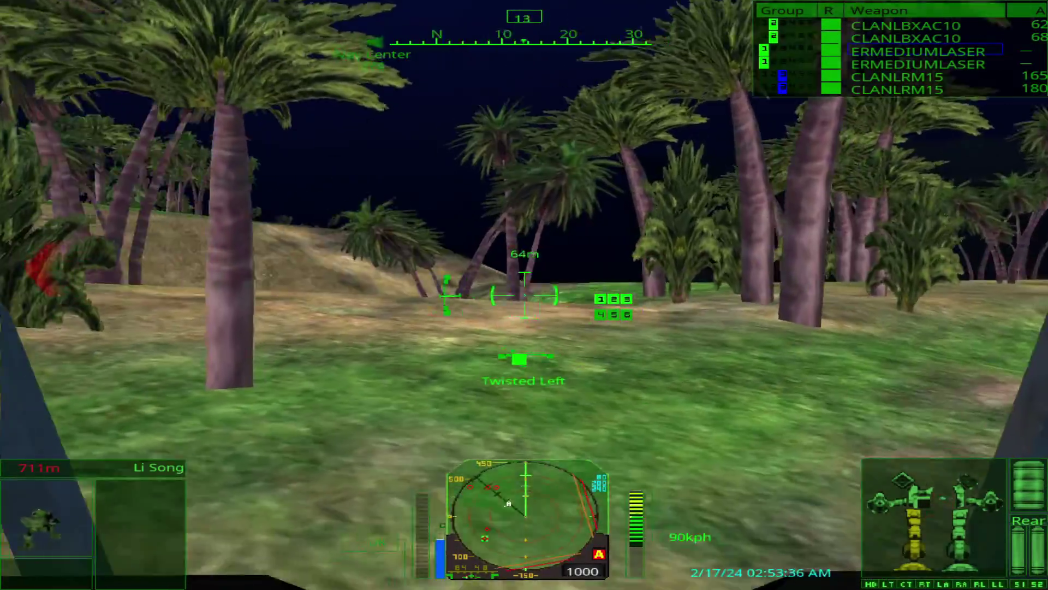
key("a")
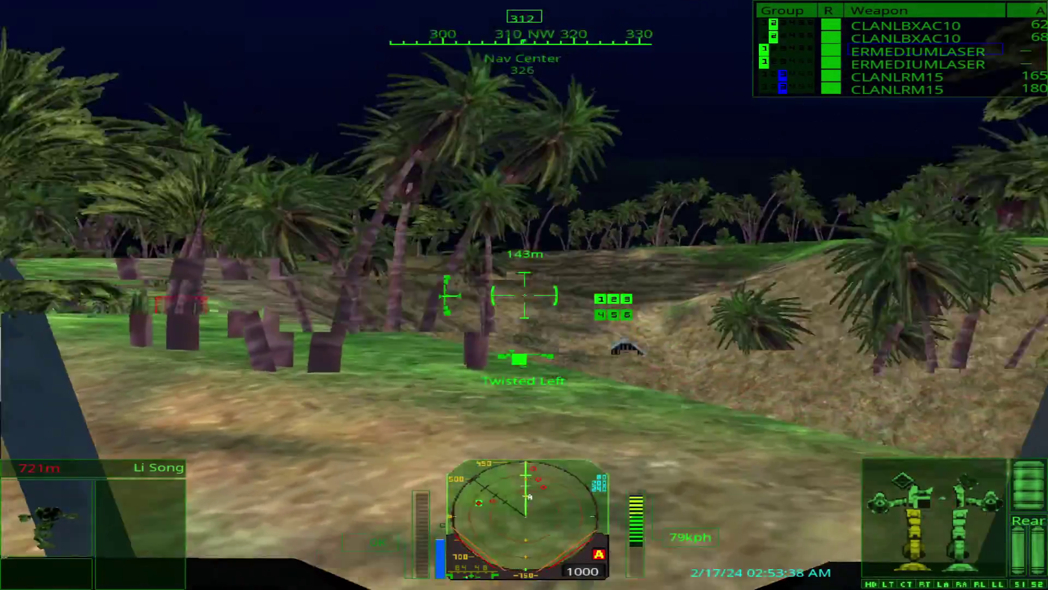
key("a")
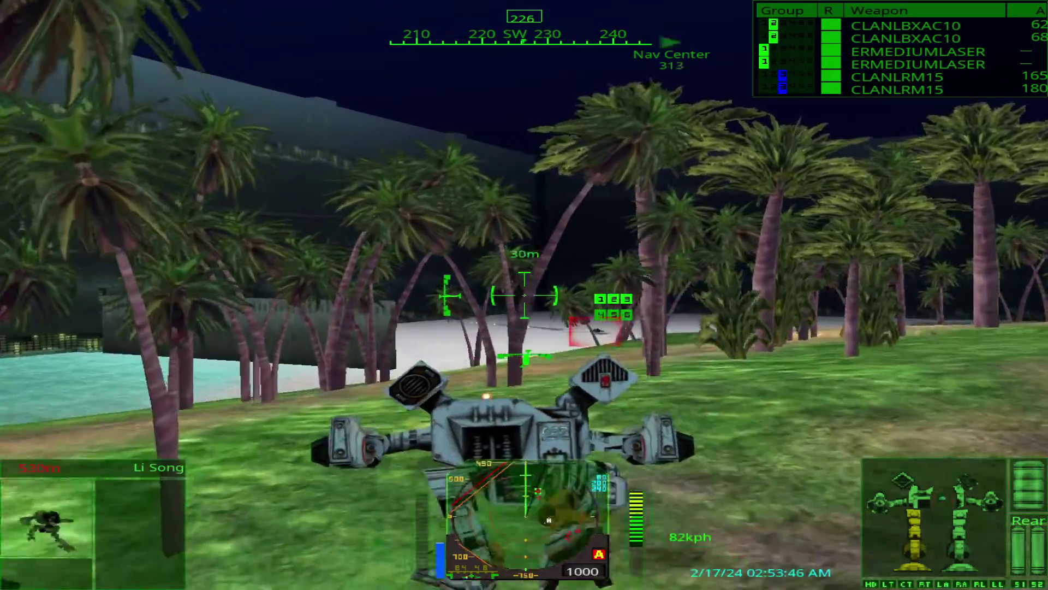
key("d")
key("d")
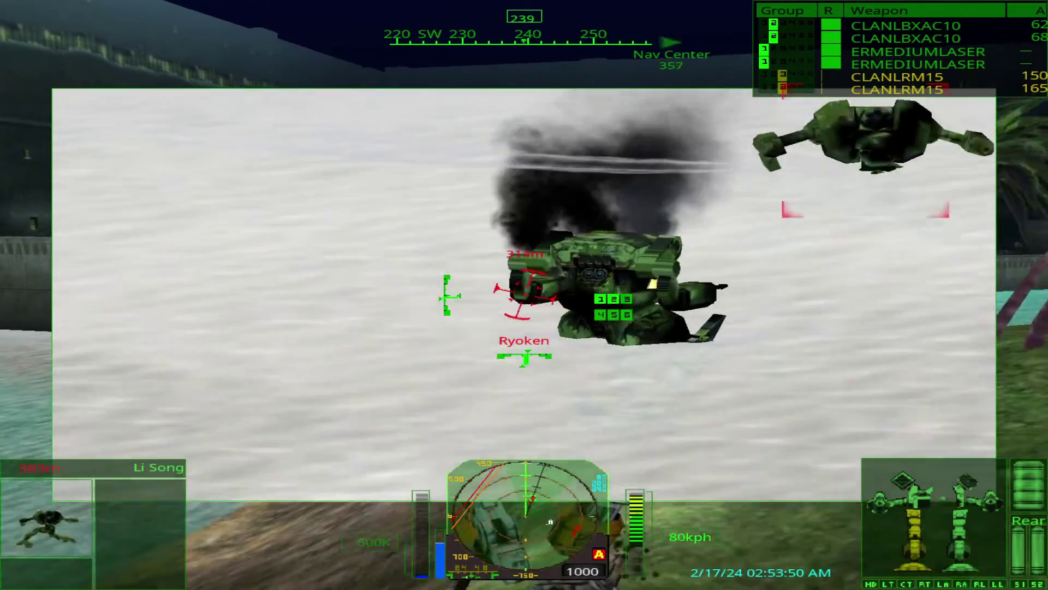
key("Right")
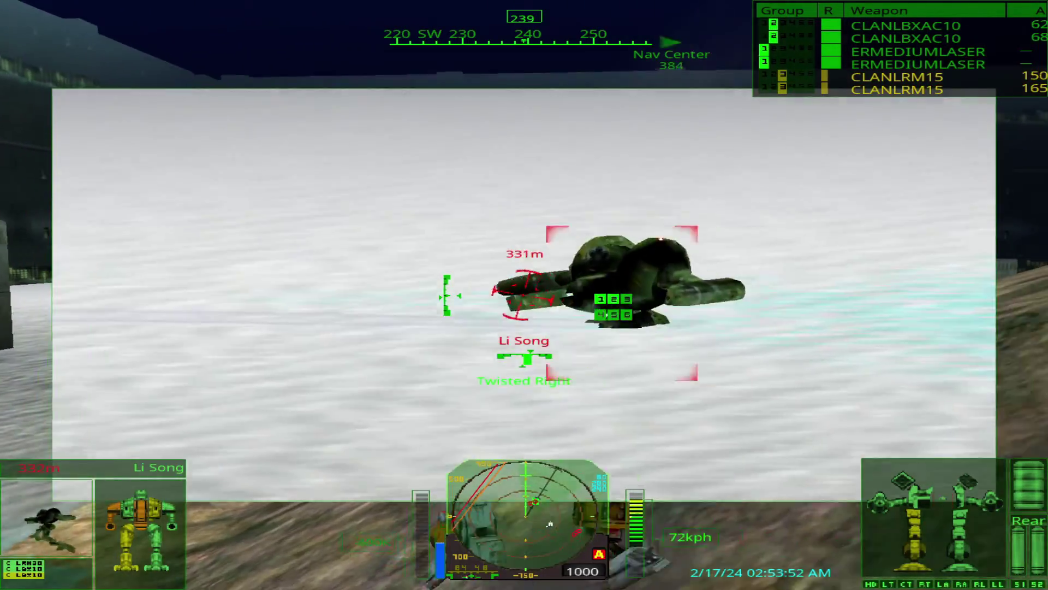
key("Return")
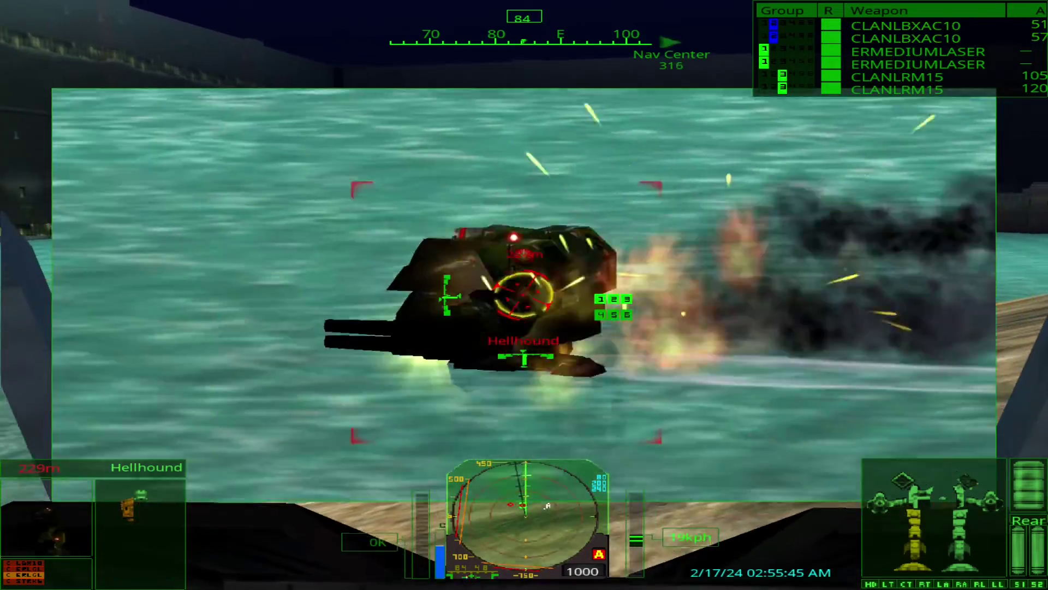
Fire repeated autocannon volleys at the Hellhound, then speed up toward the target
key("Return")
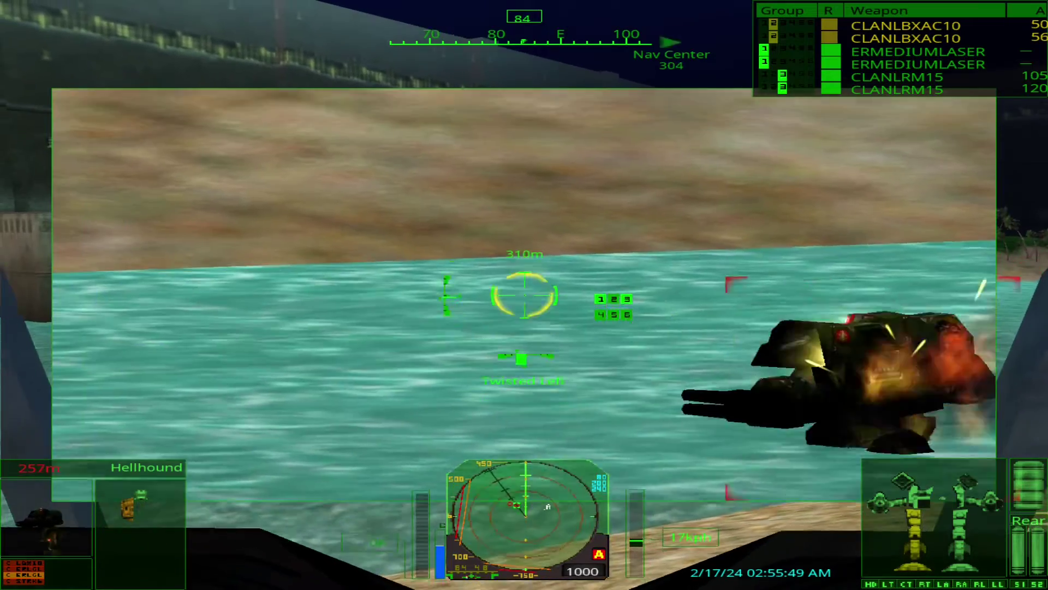
key("Return")
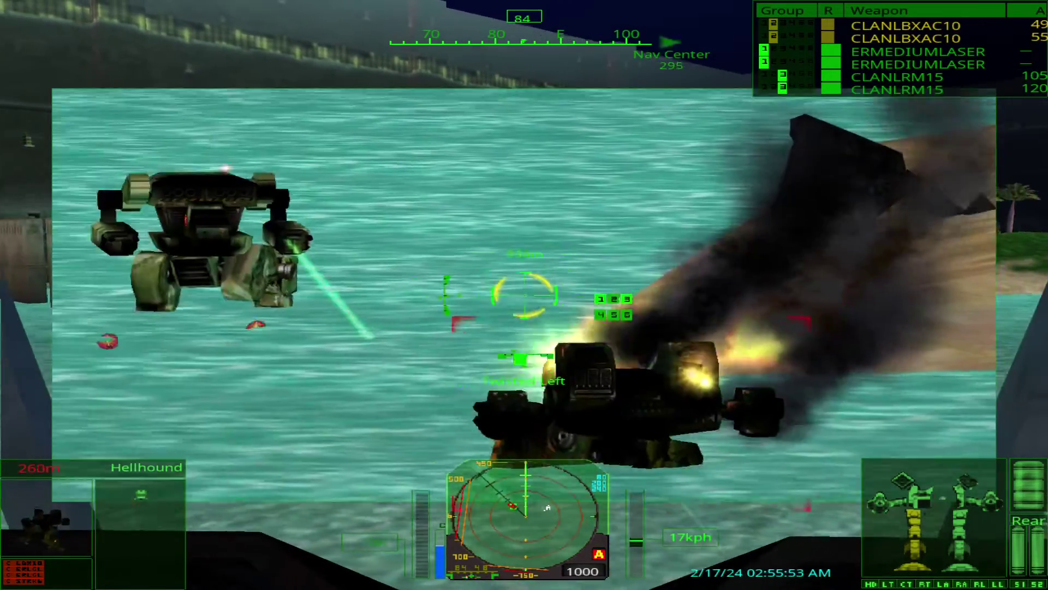
key("Return")
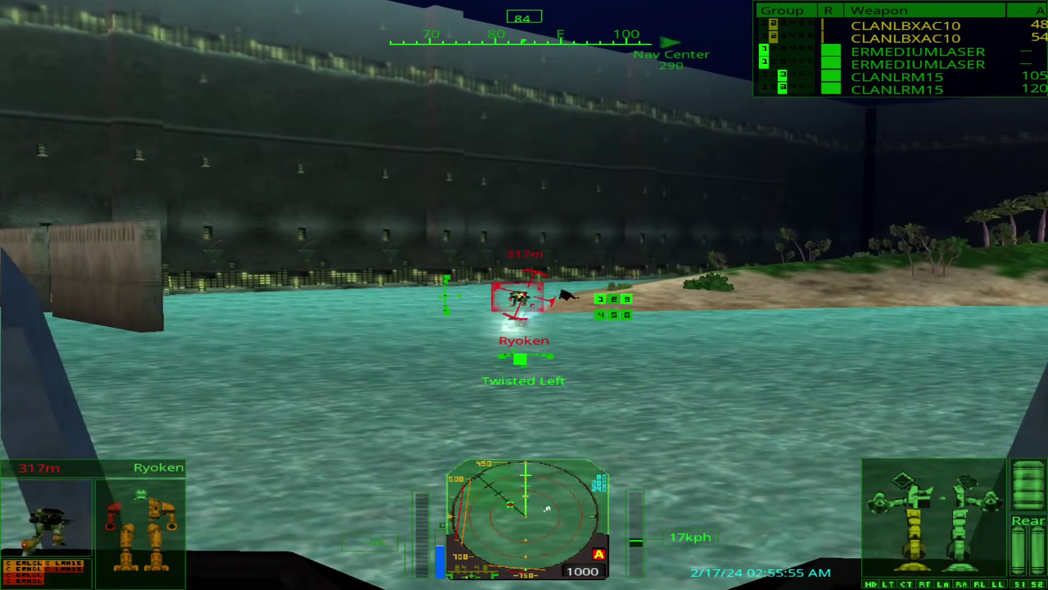
key("w")
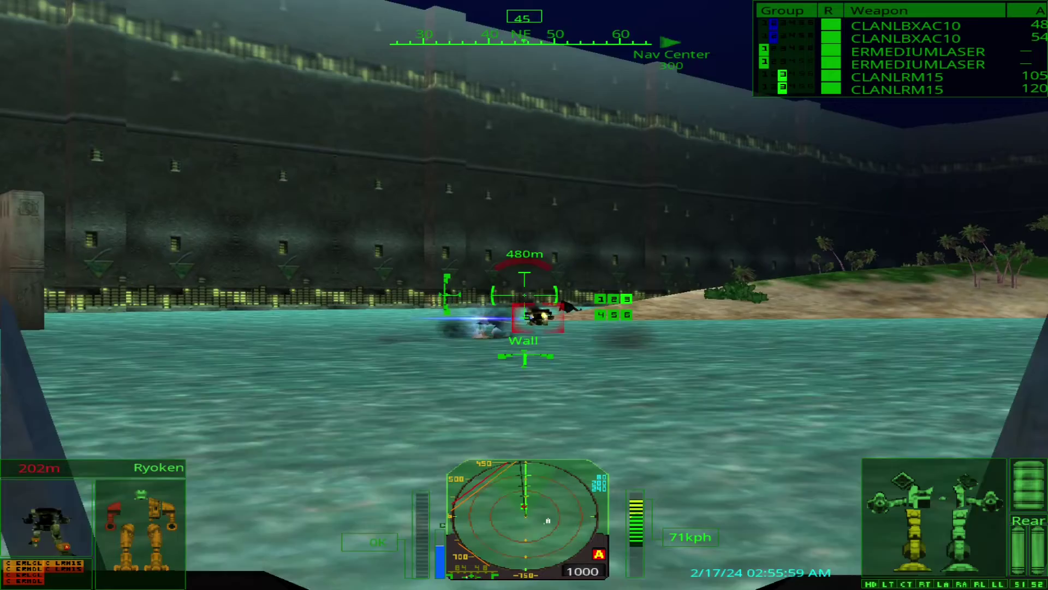
Close in on the Ryoken firing autocannons until it burns, then back away
key("Return")
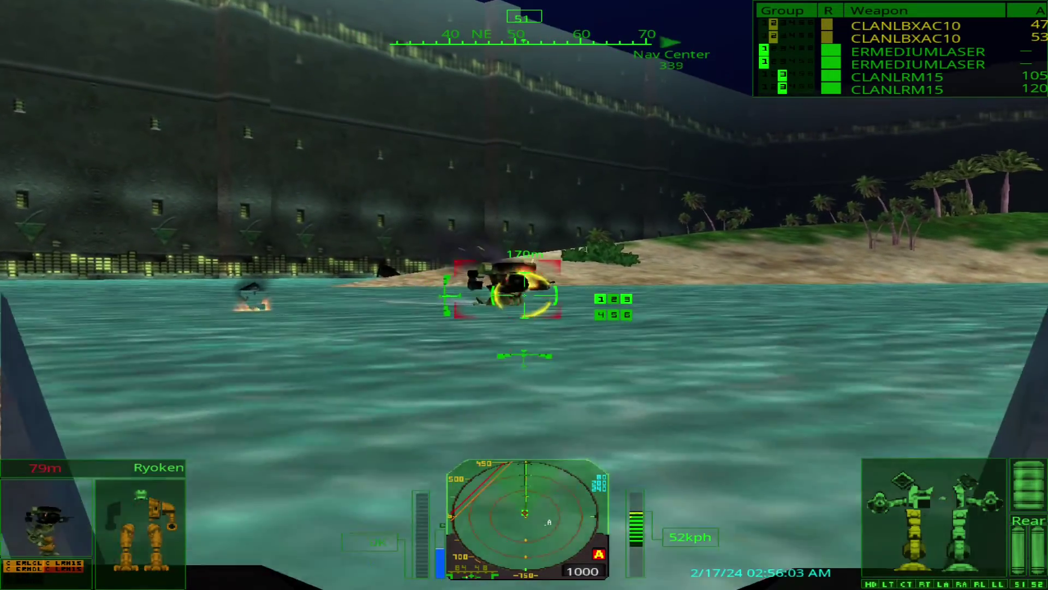
key("a")
key("Return")
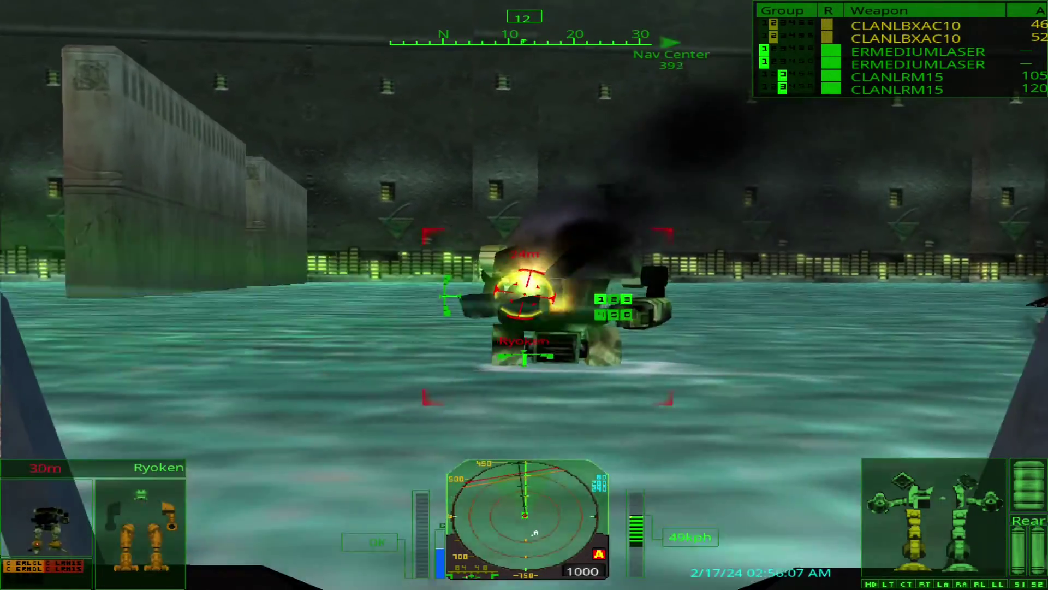
key("a")
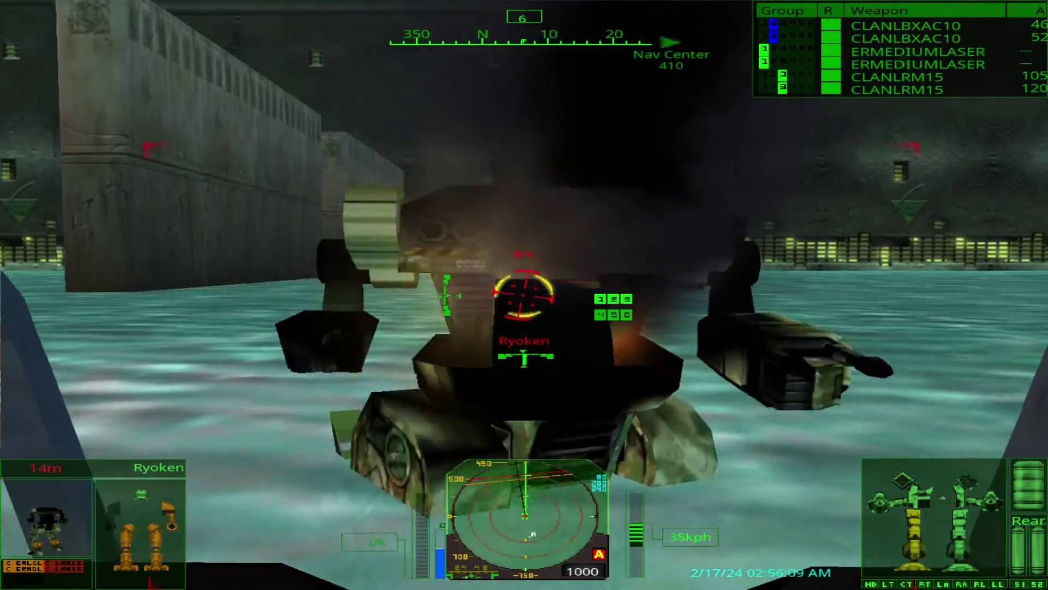
key("Return")
key("a")
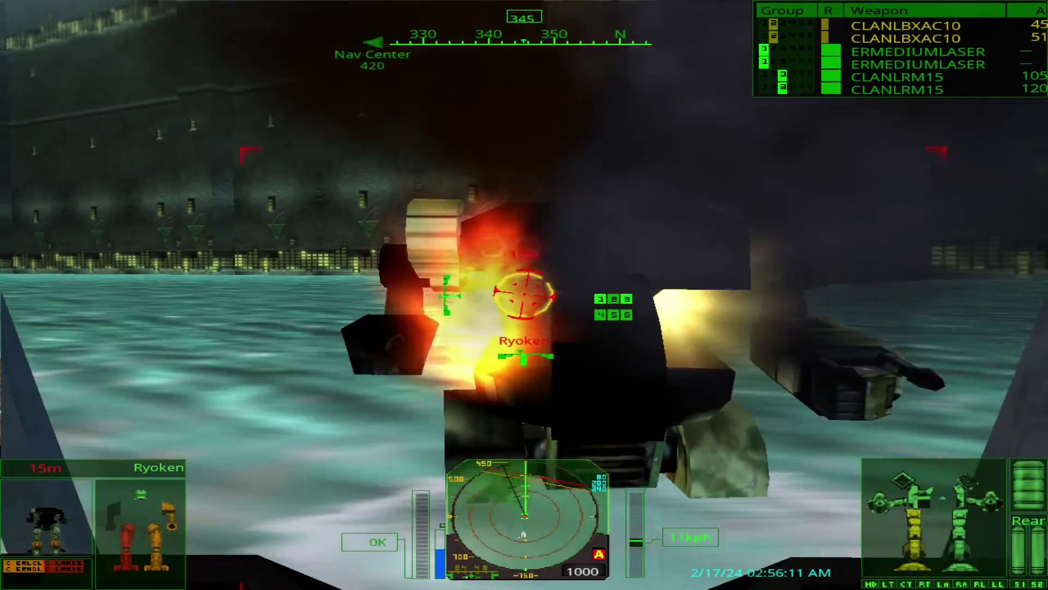
key("s")
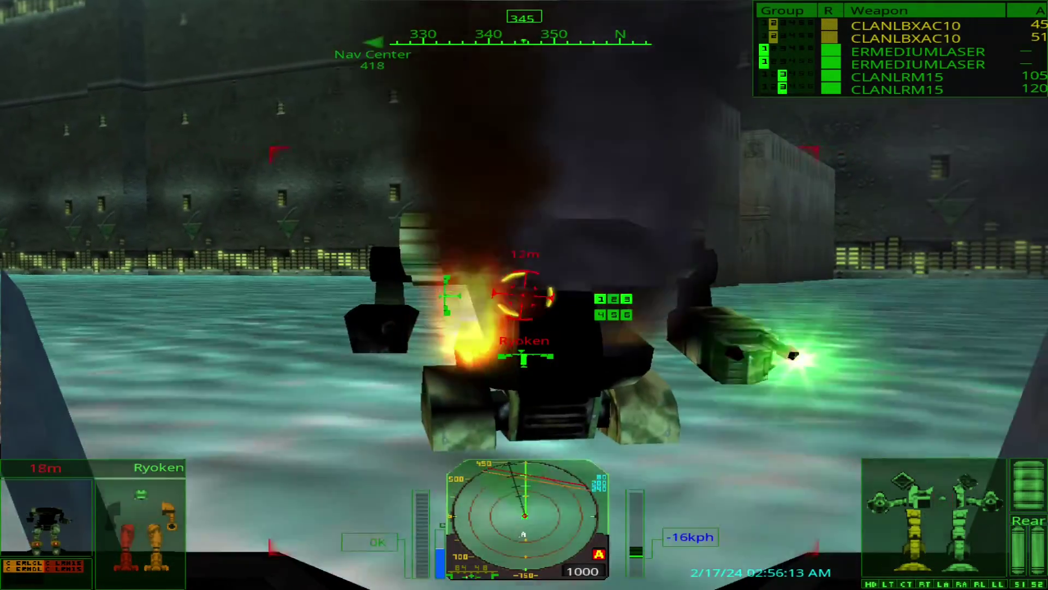